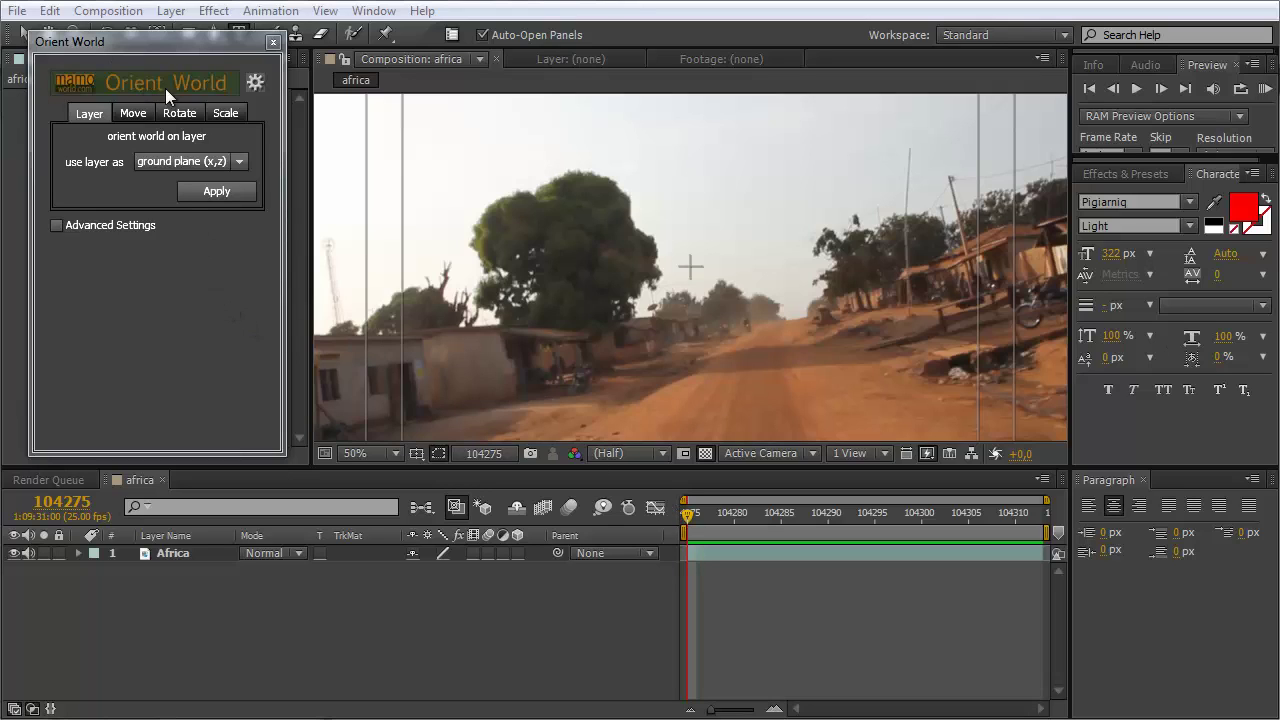
Enable Orient World's Advanced Settings and set the world center to comp center
click(57, 225)
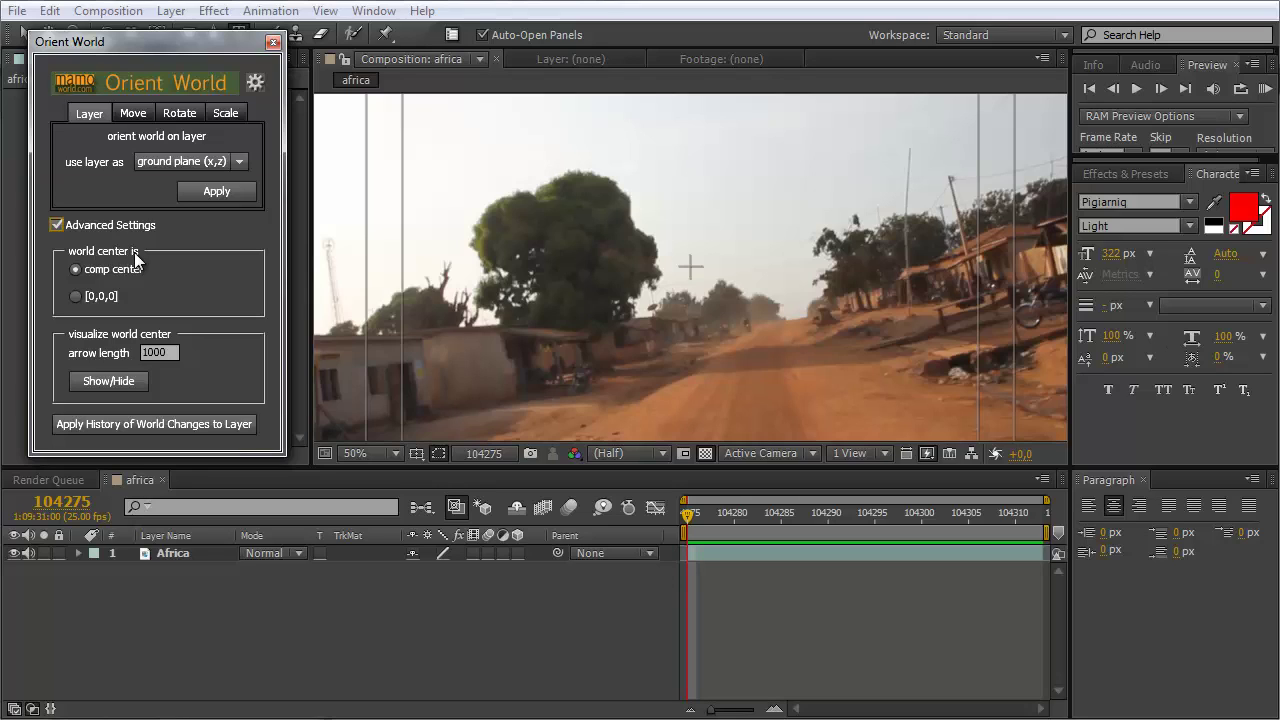
click(76, 295)
Run Track Camera on the Africa footage layer and scrub to frame 104295
click(207, 584)
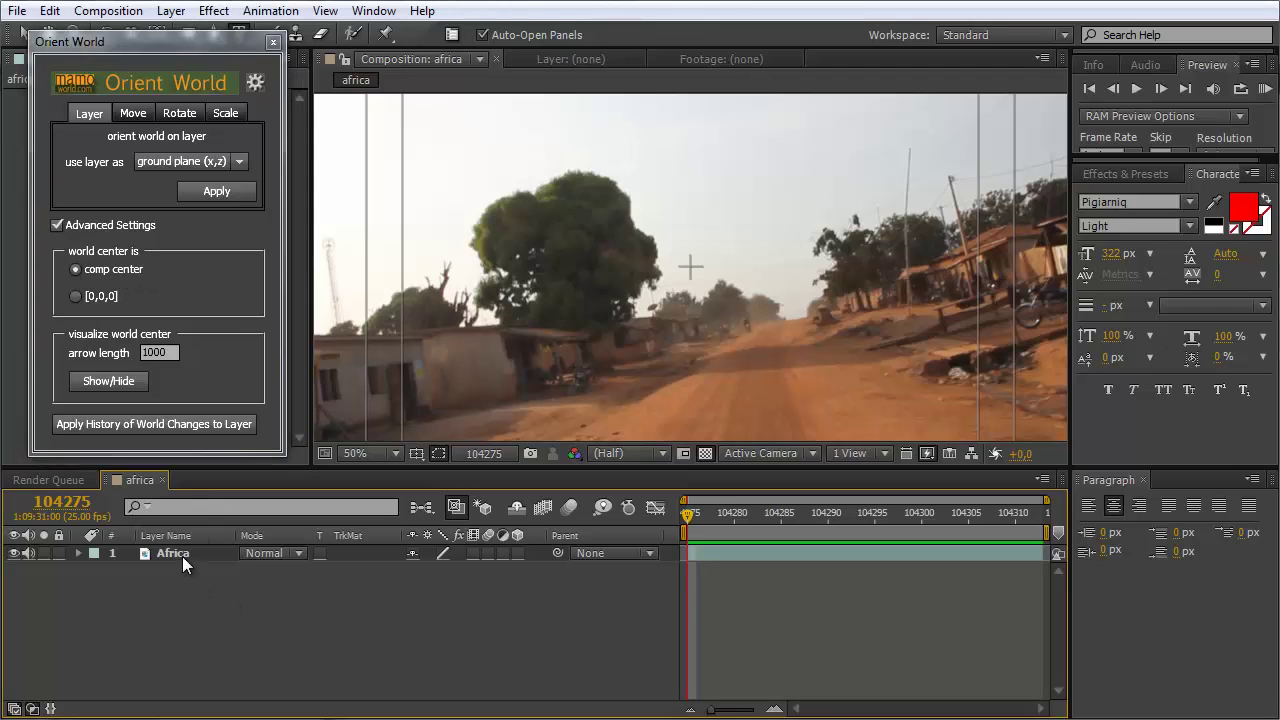
click(182, 555)
mouse_move(686, 520)
mouse_down()
mouse_move(1040, 518)
mouse_move(687, 518)
mouse_up()
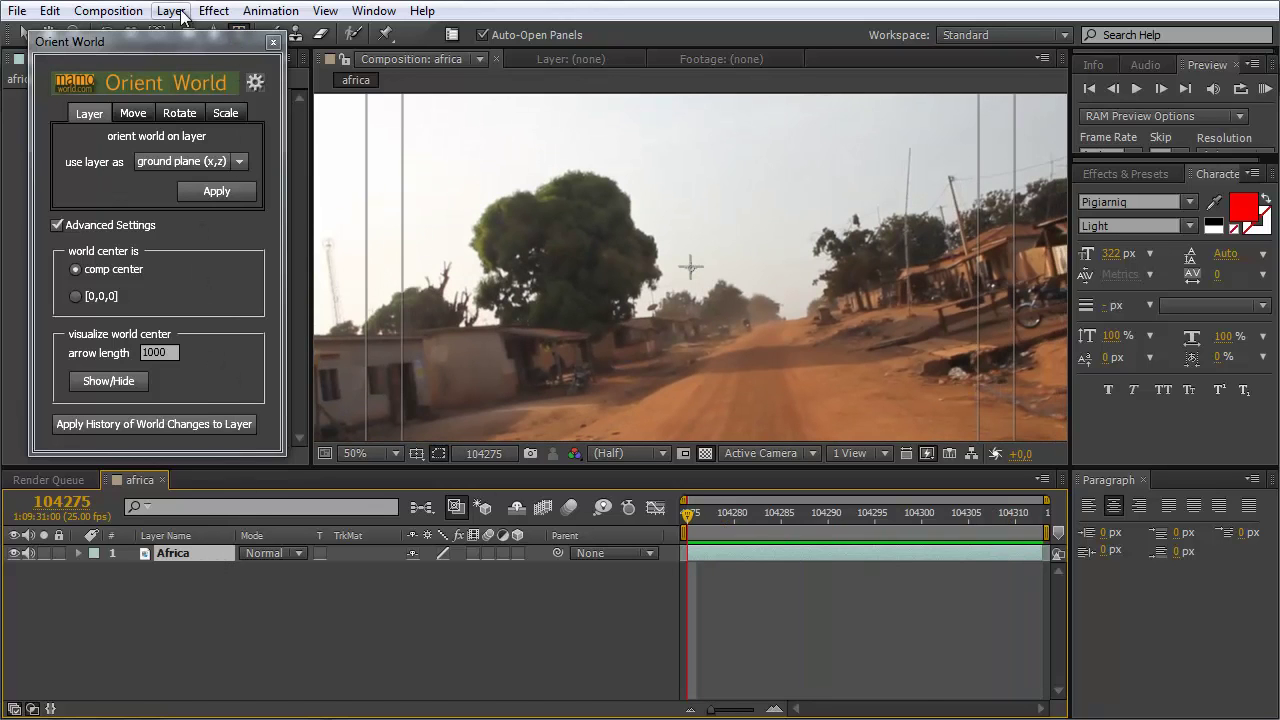
click(270, 10)
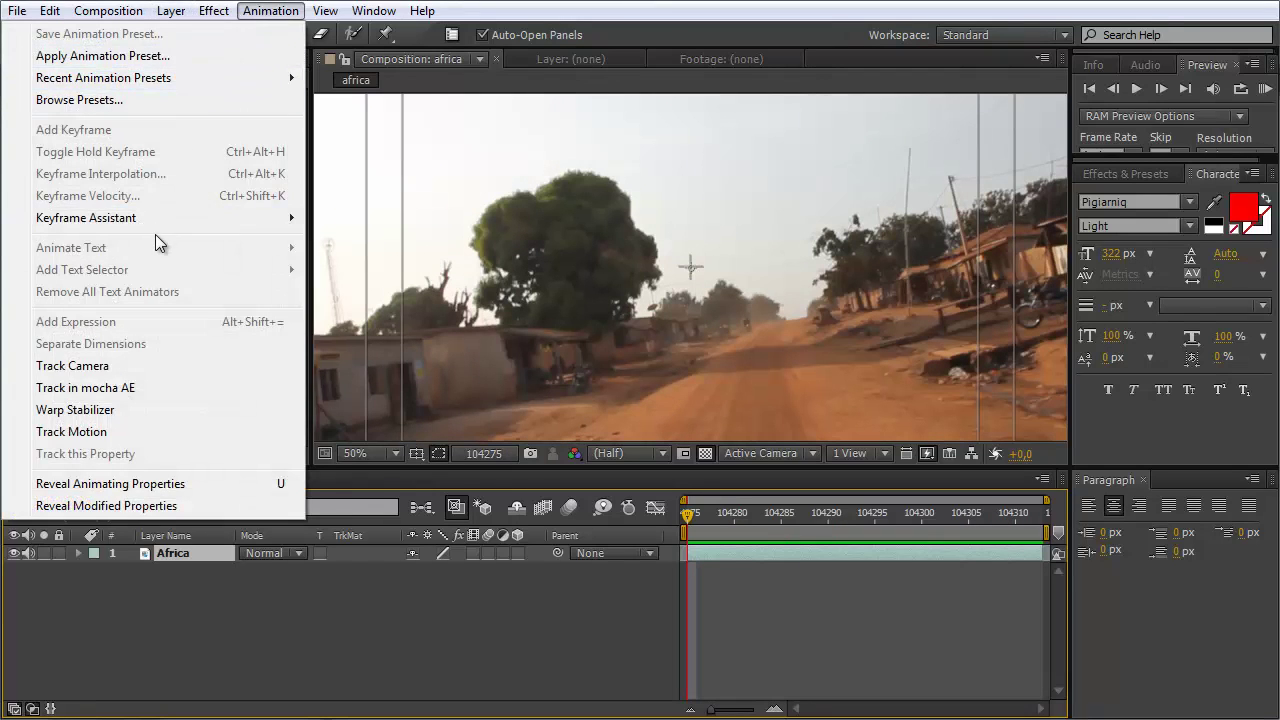
click(137, 367)
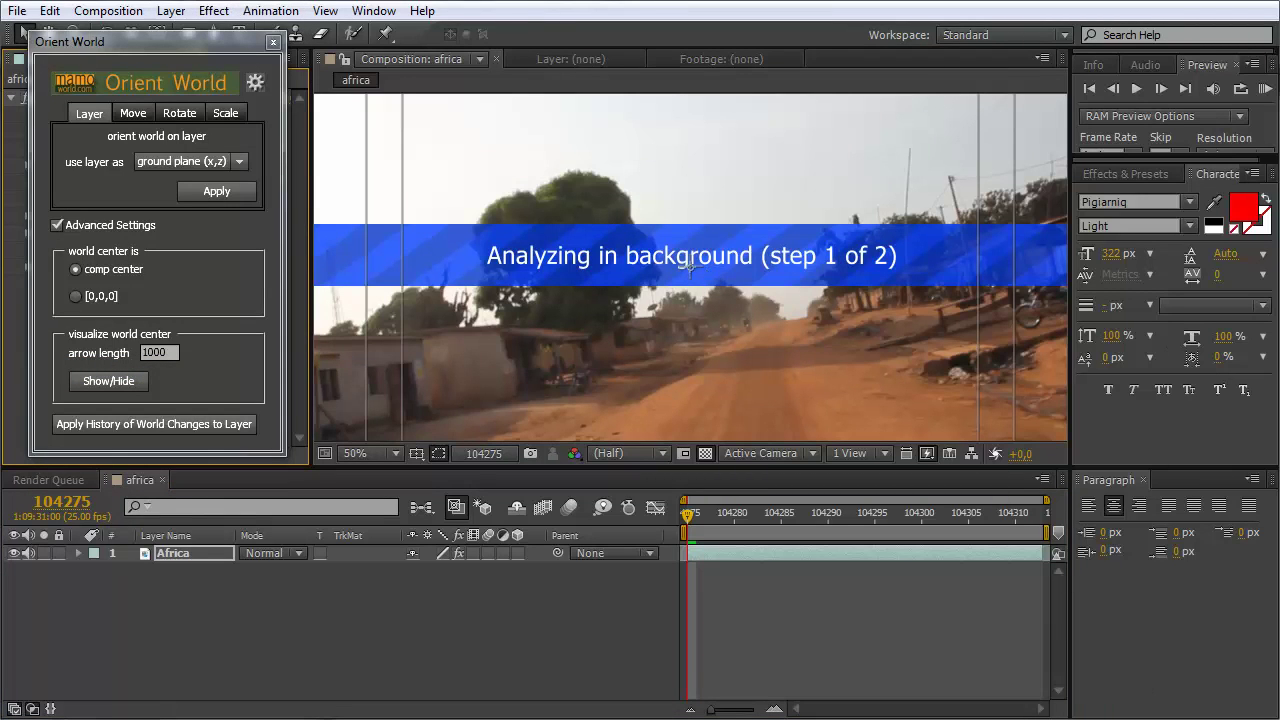
mouse_move(682, 513)
mouse_down()
mouse_move(1064, 513)
mouse_move(687, 512)
mouse_up()
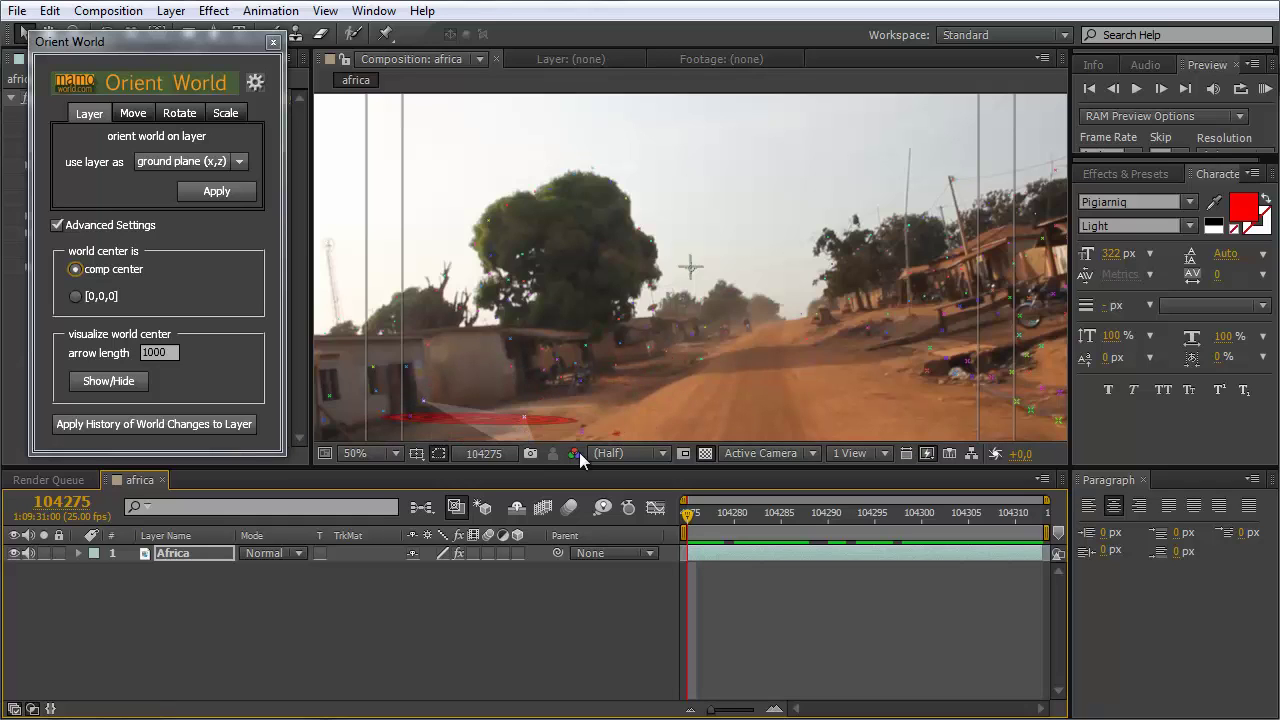
drag(690, 514, 875, 514)
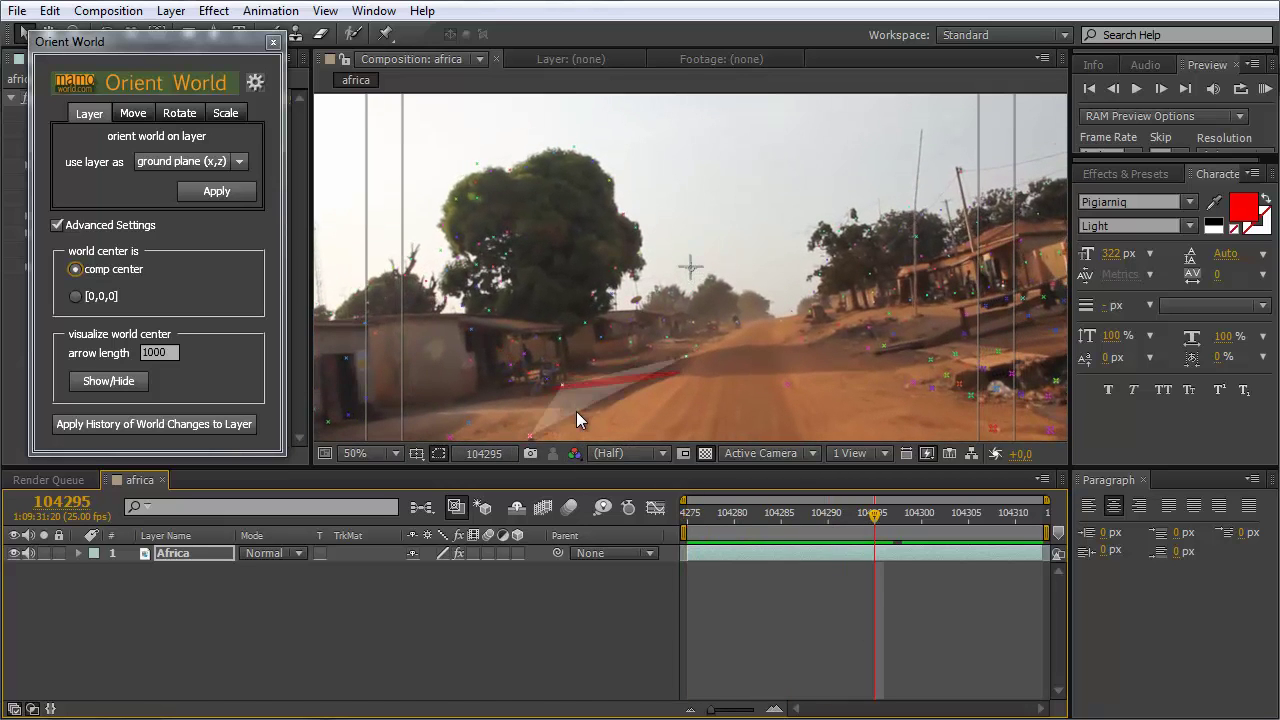
Create a solid and camera at a road track point and select the Track Solid
right_click(505, 424)
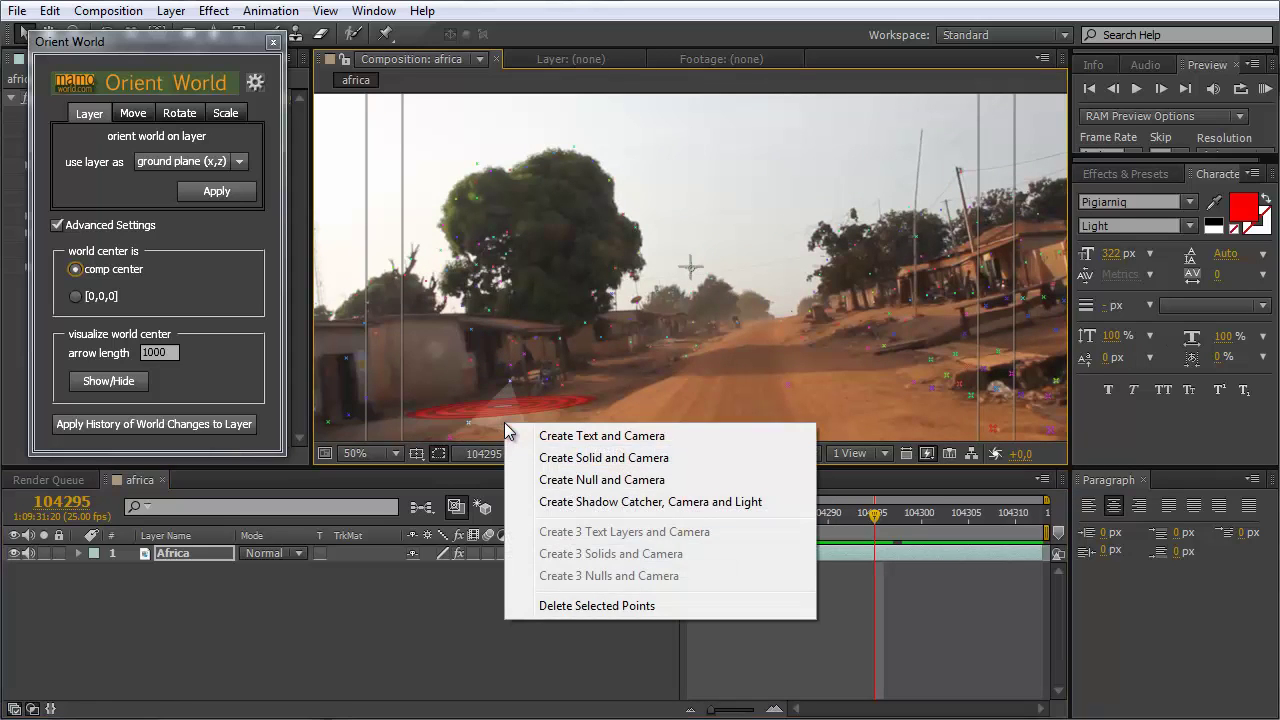
click(579, 458)
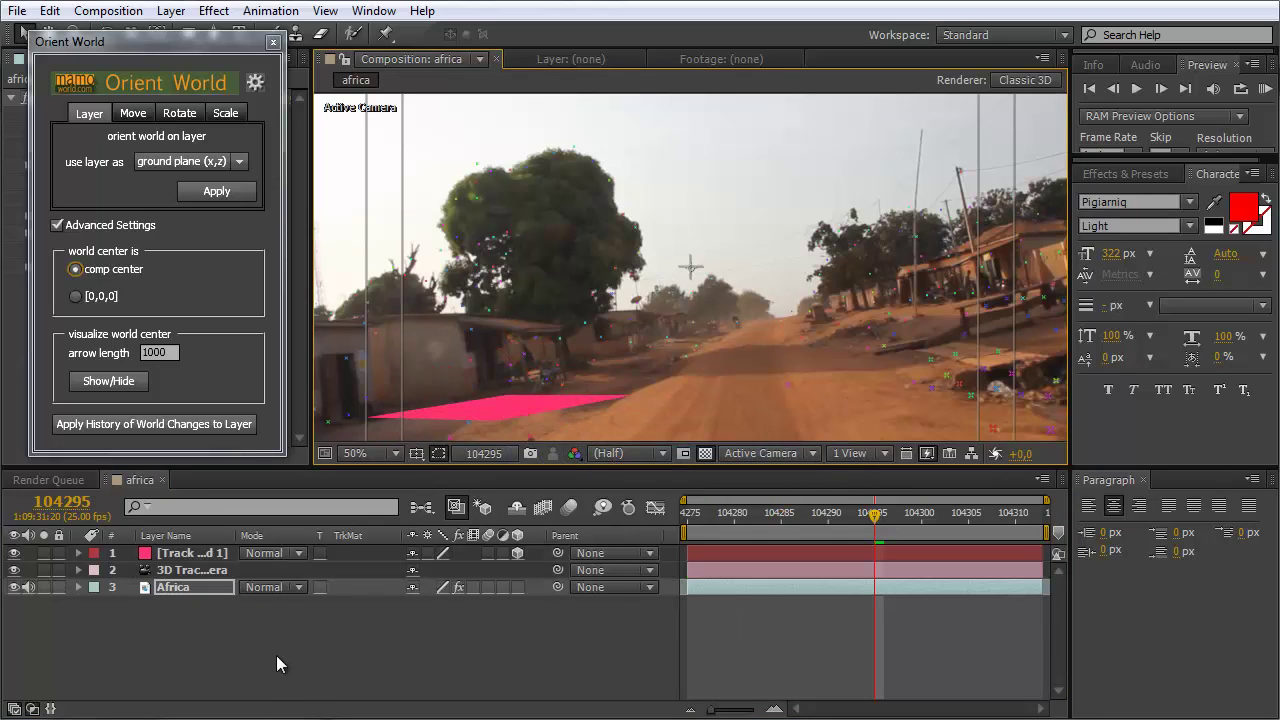
click(204, 553)
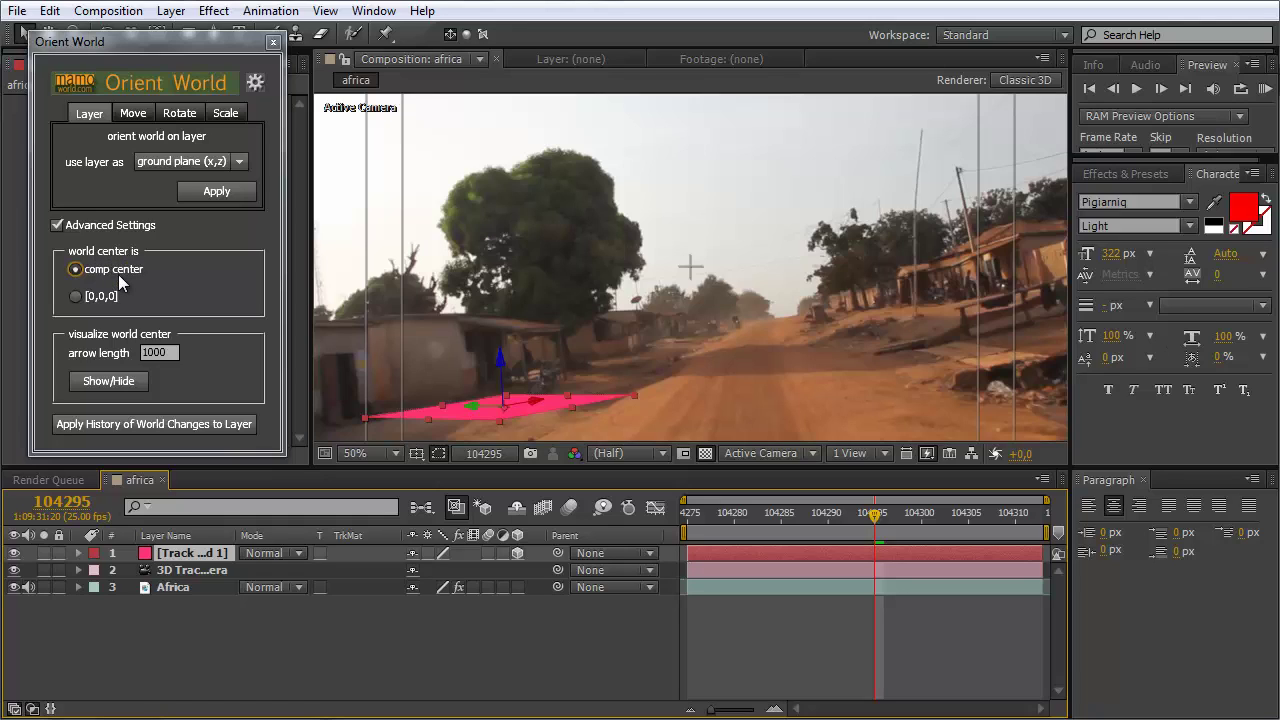
Apply Orient World using the Track Solid as the (x,z) ground plane
click(206, 192)
click(222, 194)
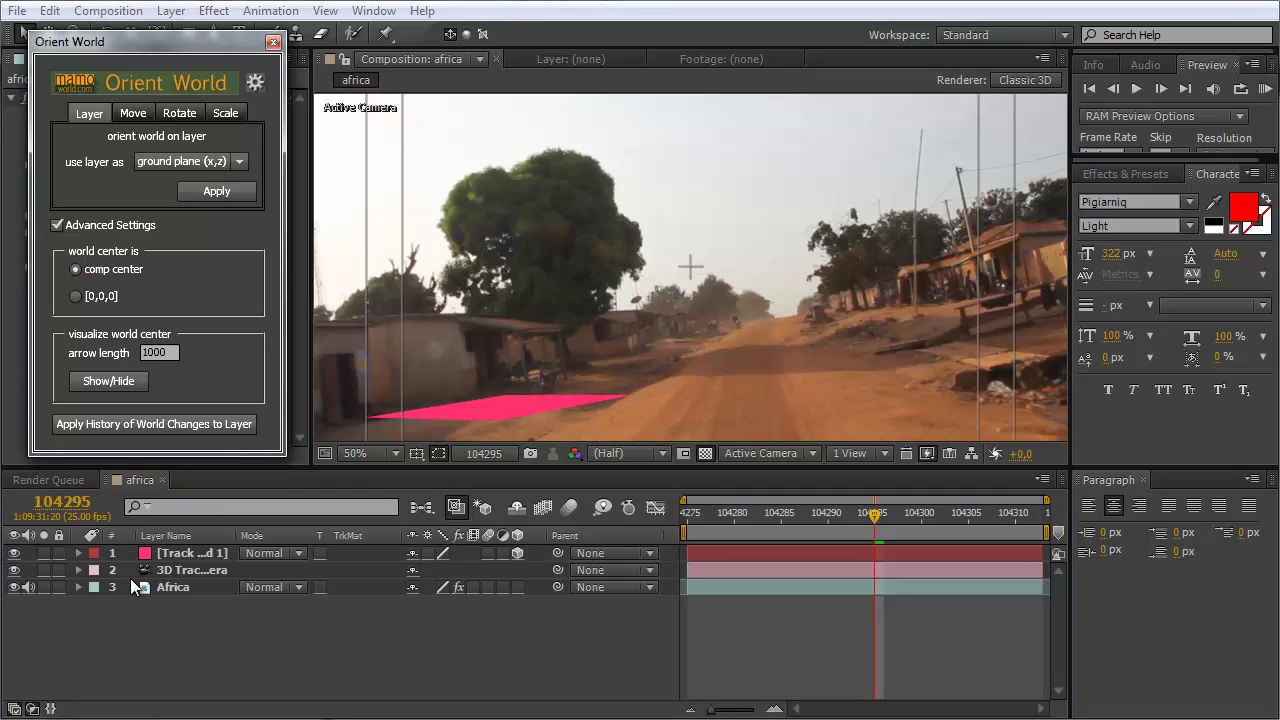
click(180, 556)
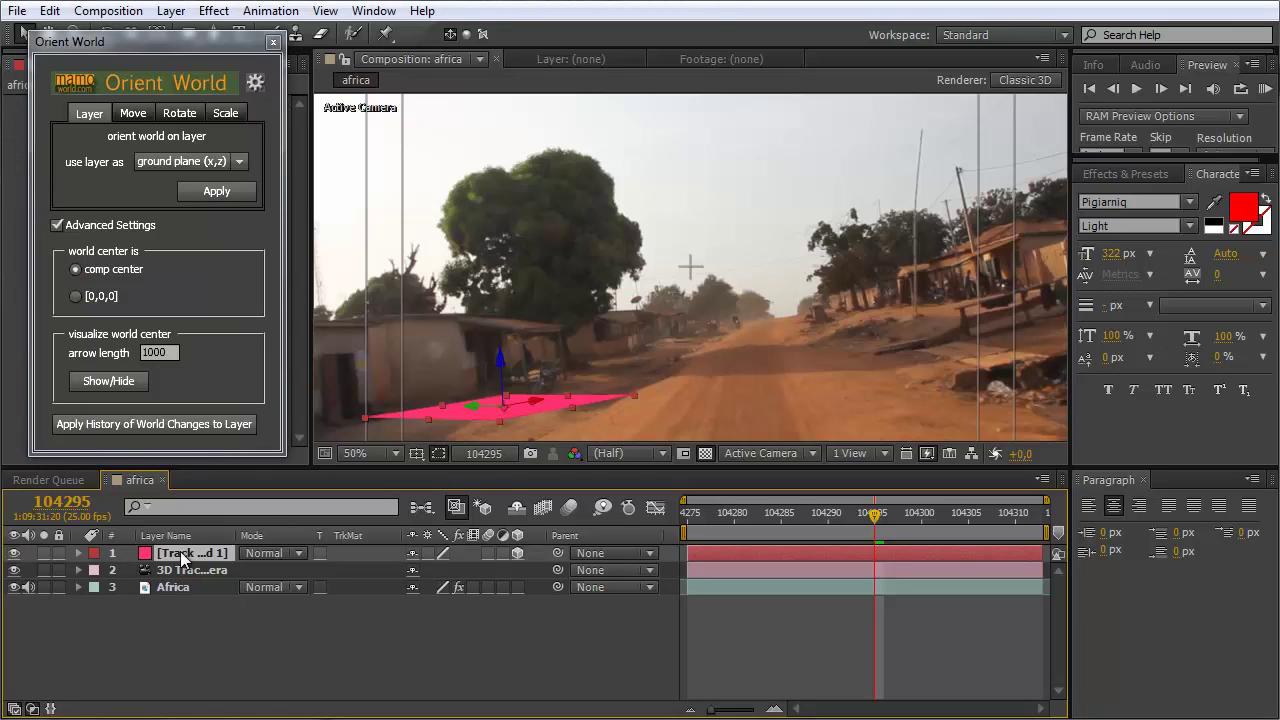
drag(221, 38, 217, 73)
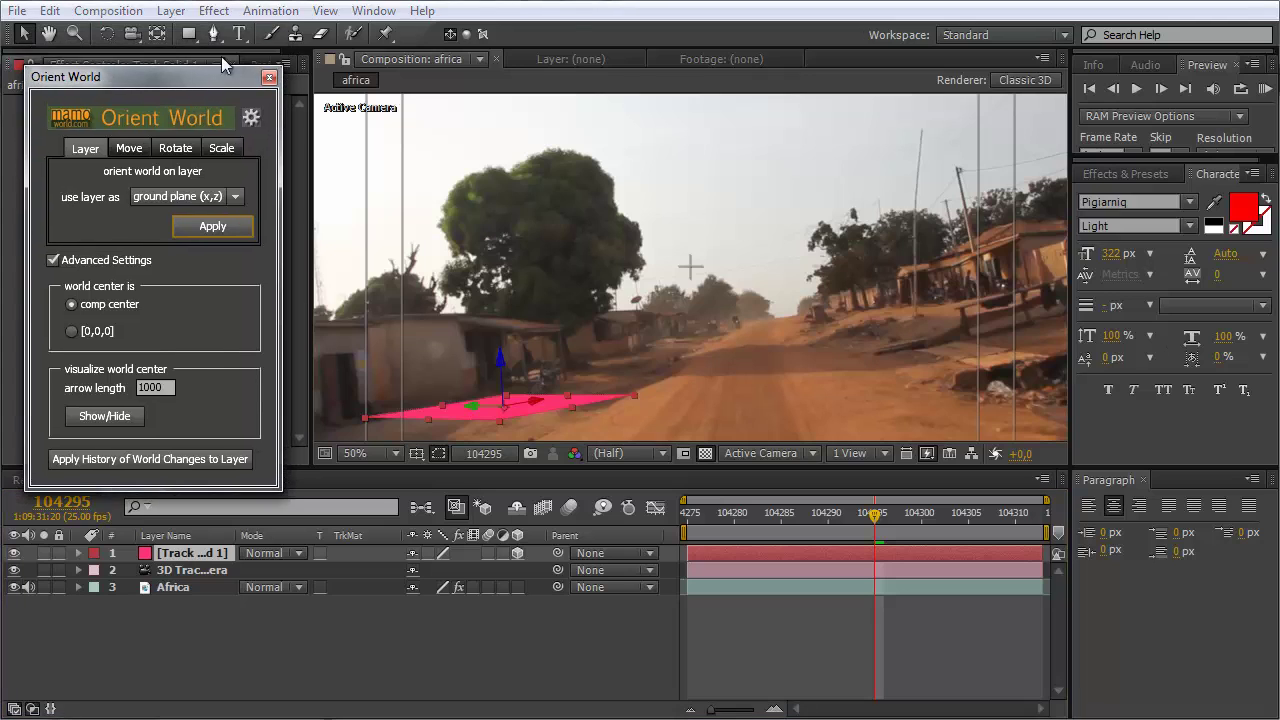
Add a new text layer reading 'test' in the viewer
click(239, 33)
click(634, 279)
text(>Tes)
key(ctrl+a)
text(rte)
key(ctrl+a)
text(test)
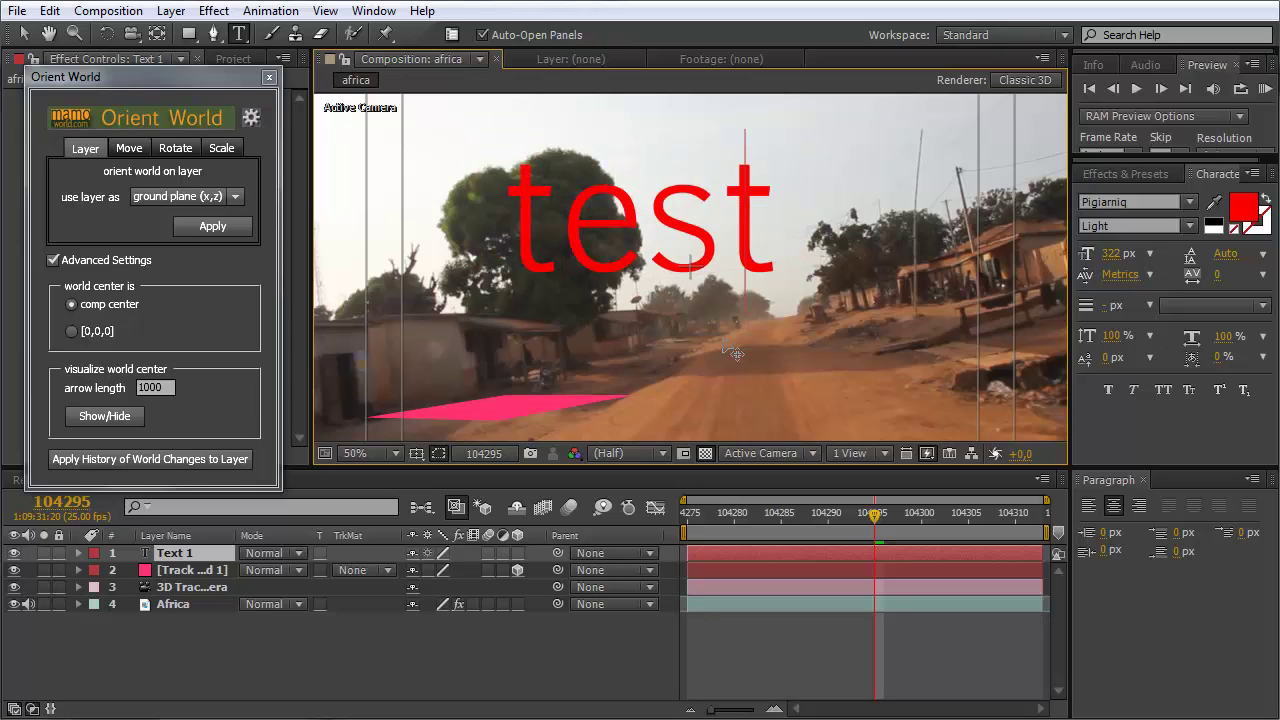
Make the test layer 3D and reveal its Position (828.0, 548.0, 0.0)
click(517, 553)
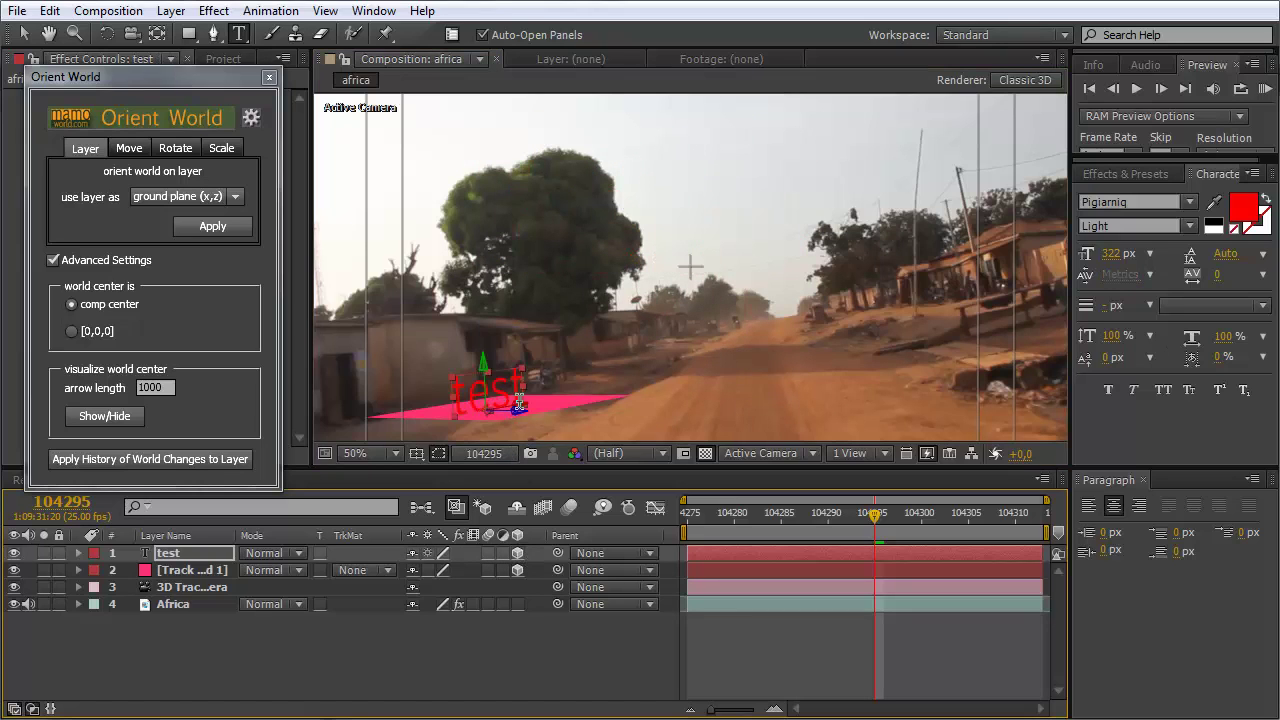
click(24, 33)
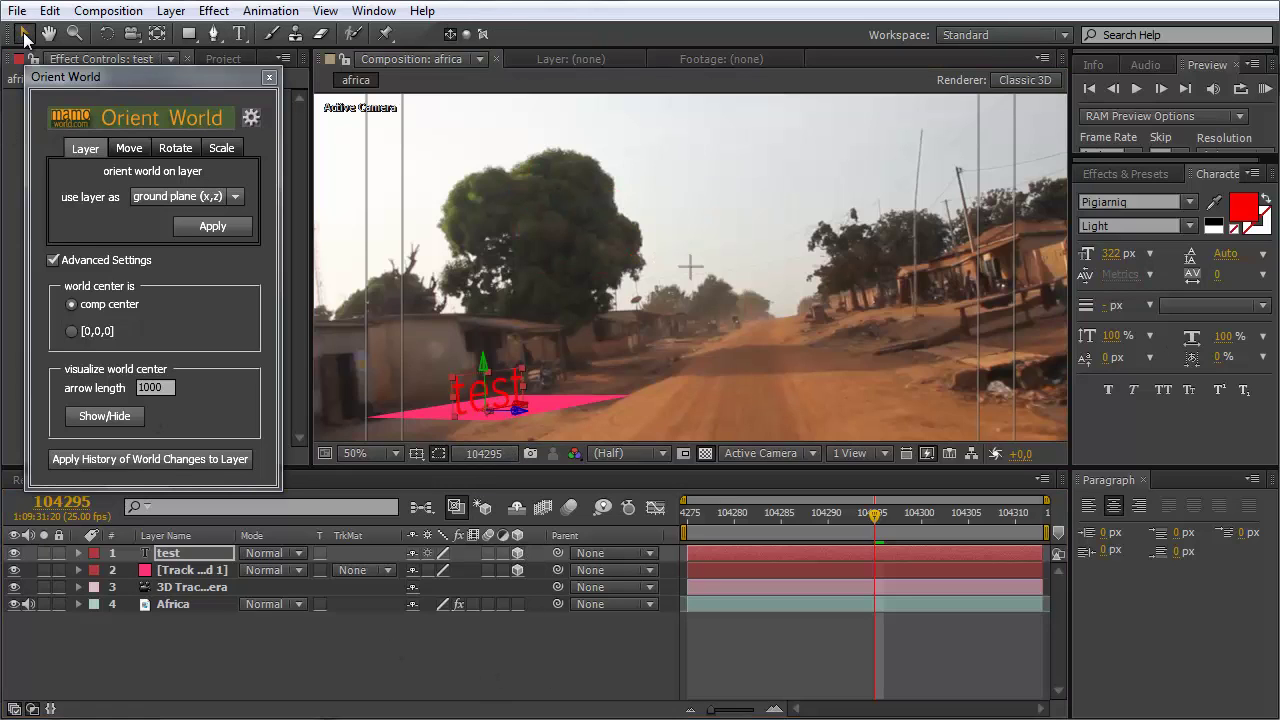
click(444, 640)
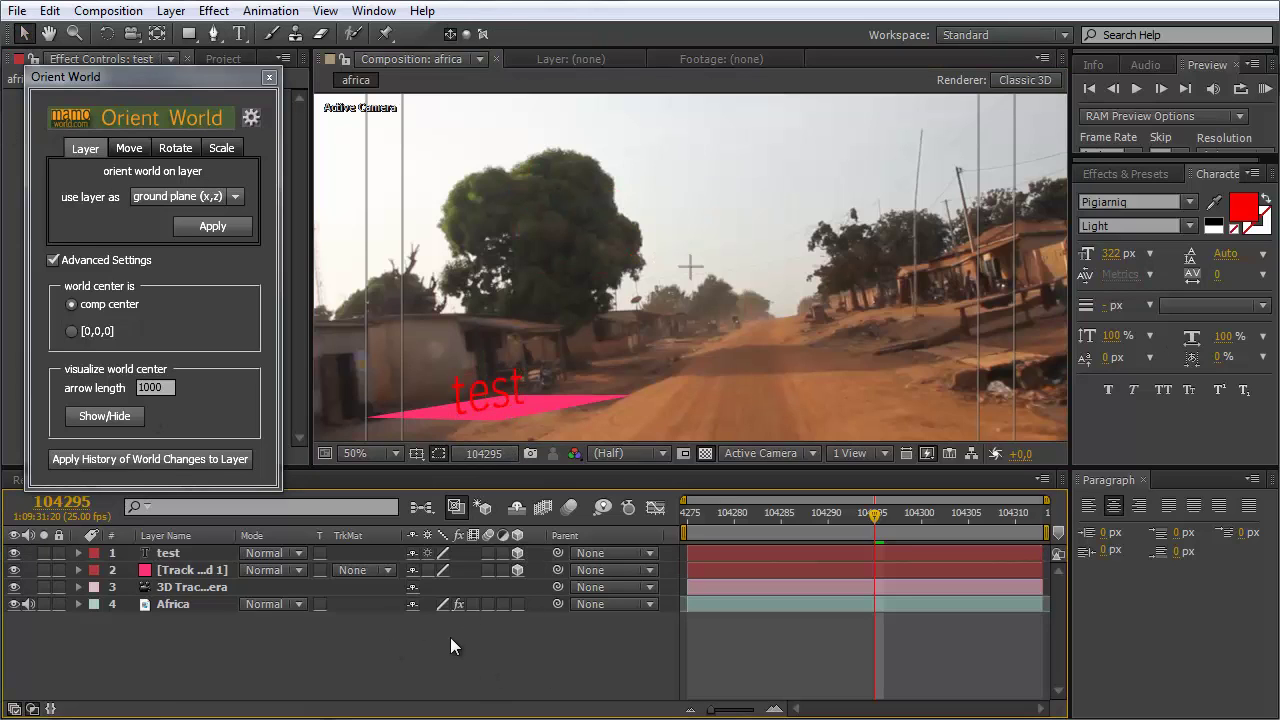
click(184, 552)
key(p)
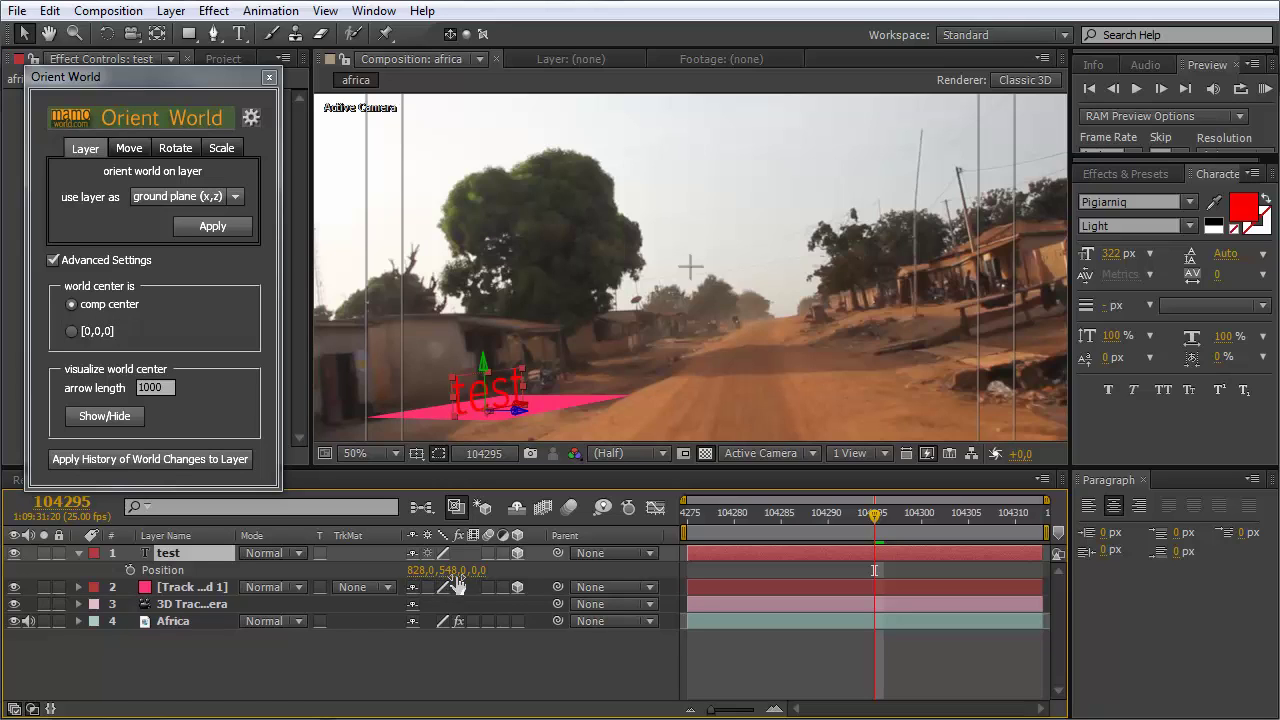
Open the africa comp's Composition Settings from the Timeline panel menu
click(1040, 482)
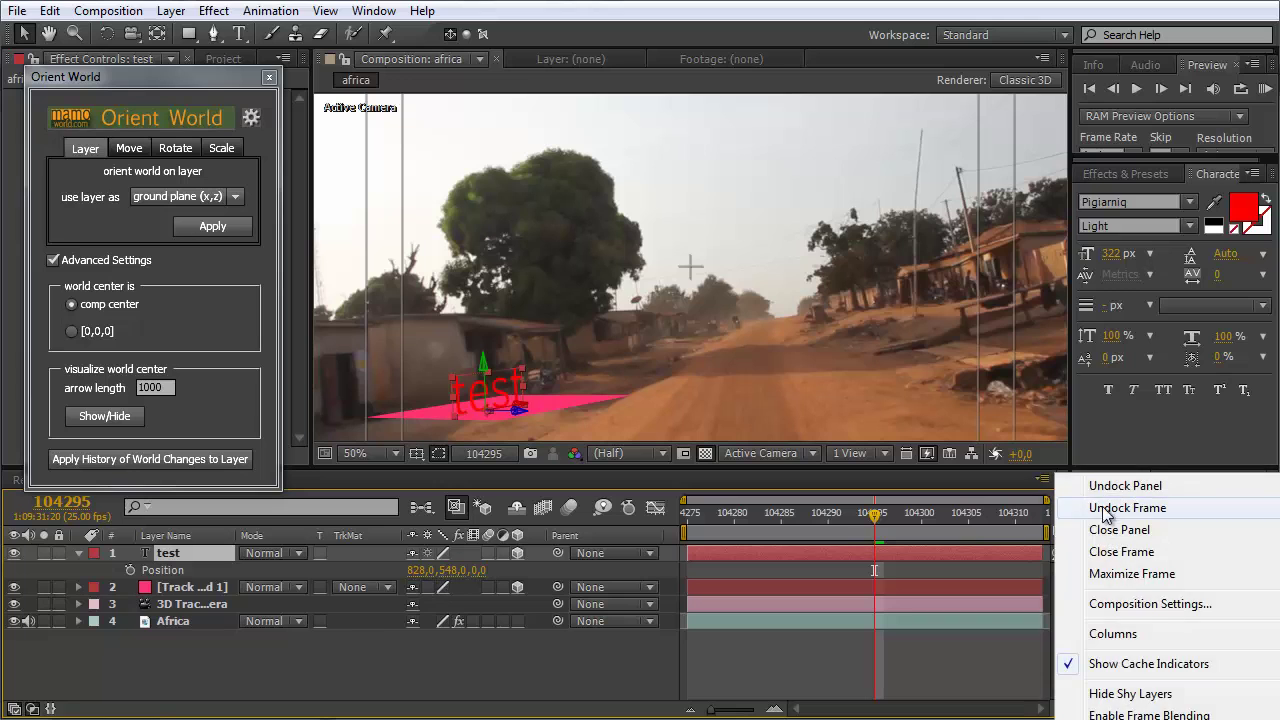
click(1140, 603)
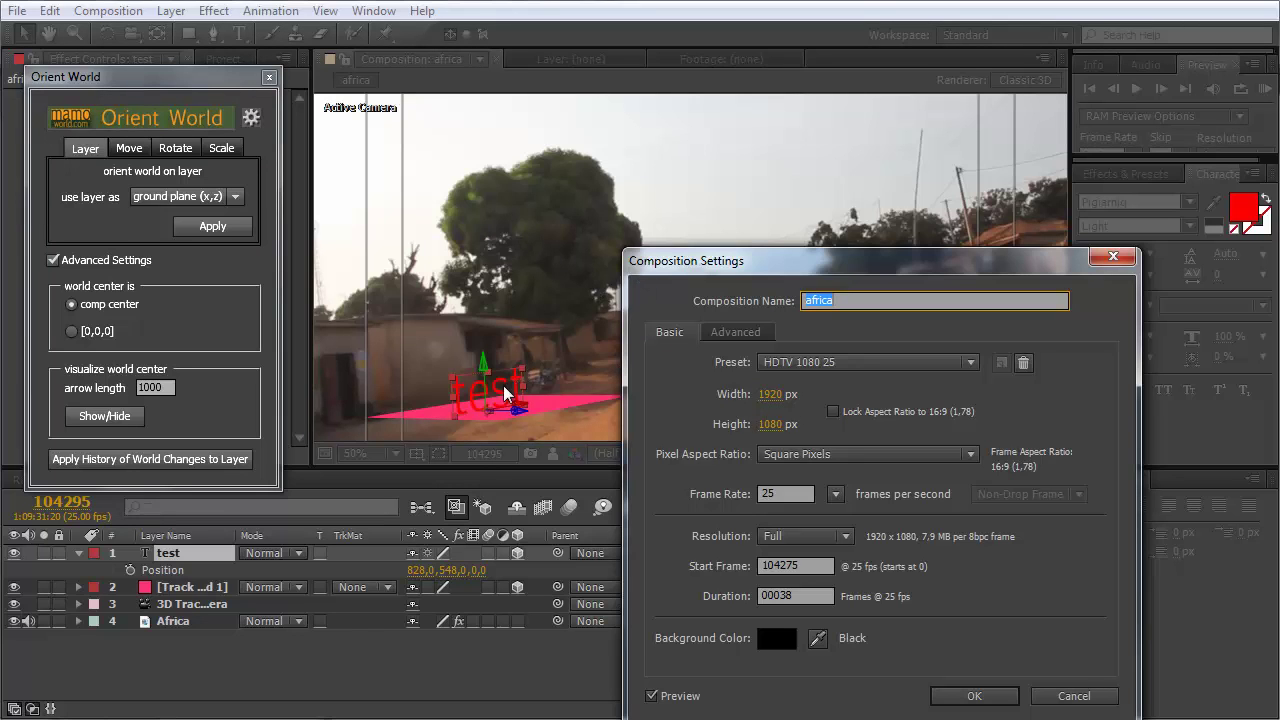
Accept the Composition Settings with OK and return the viewer zoom to 50%
click(970, 697)
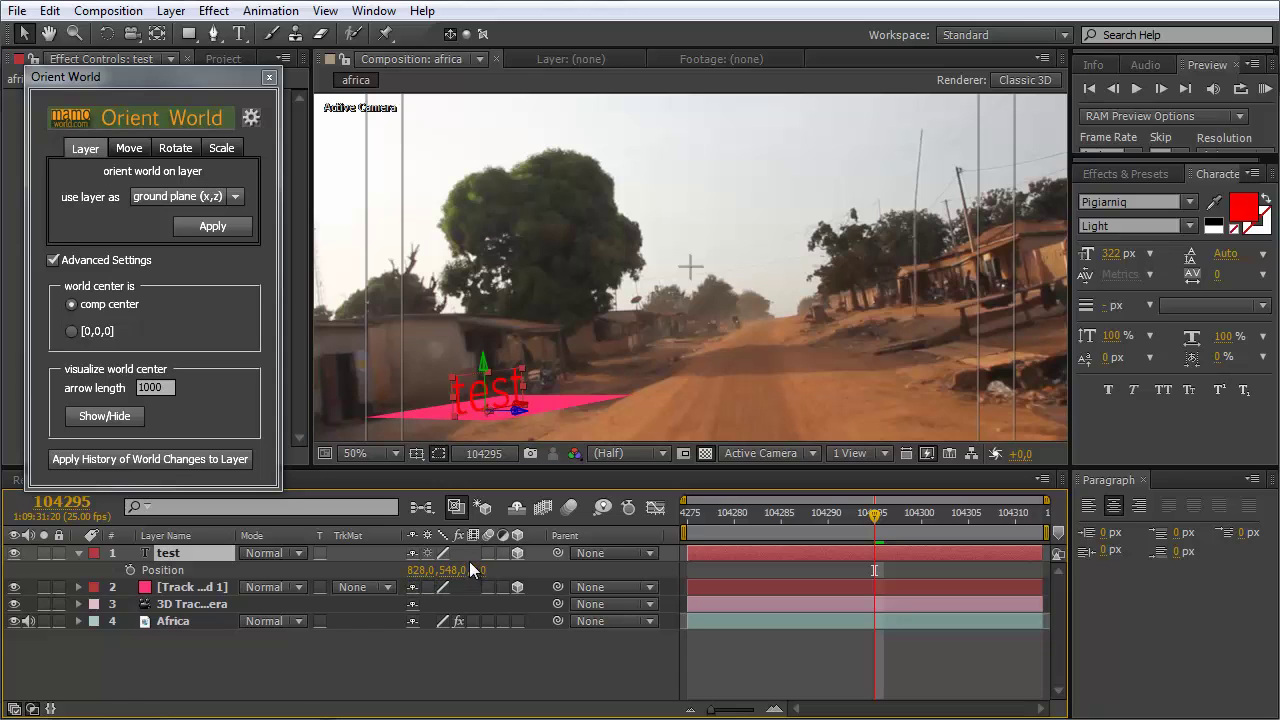
scroll(715, 292, down, 2)
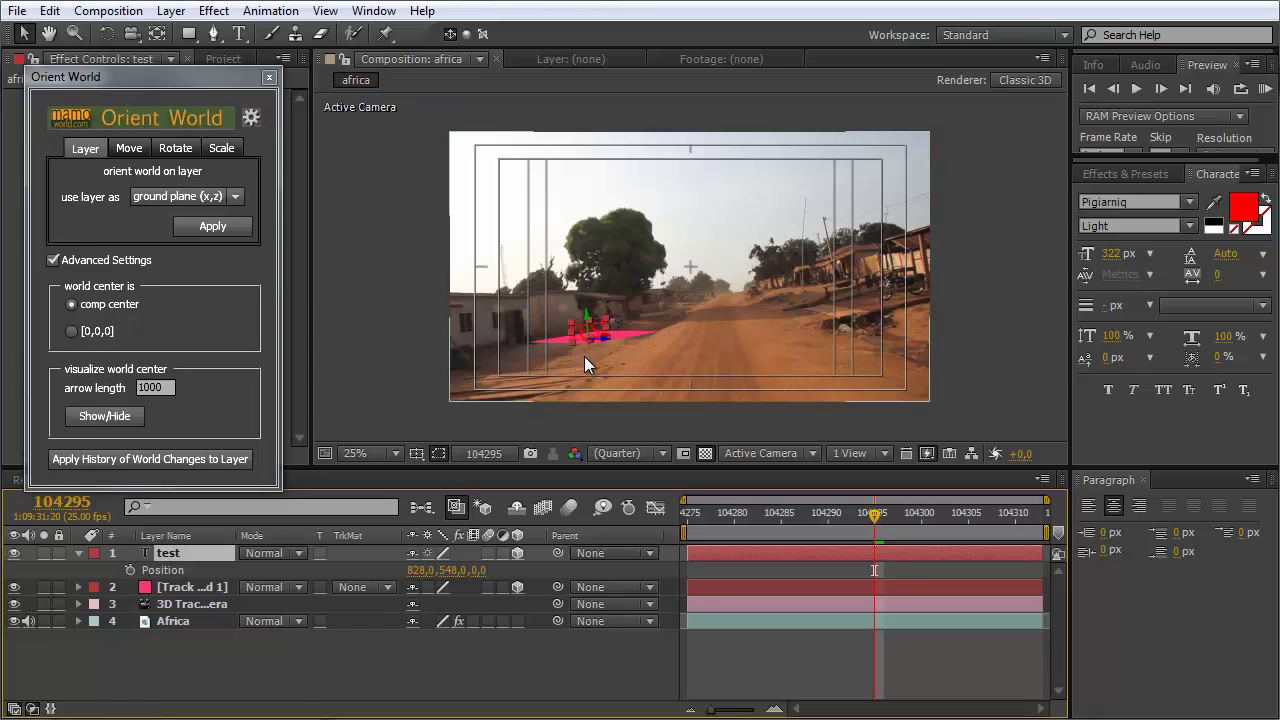
key(period)
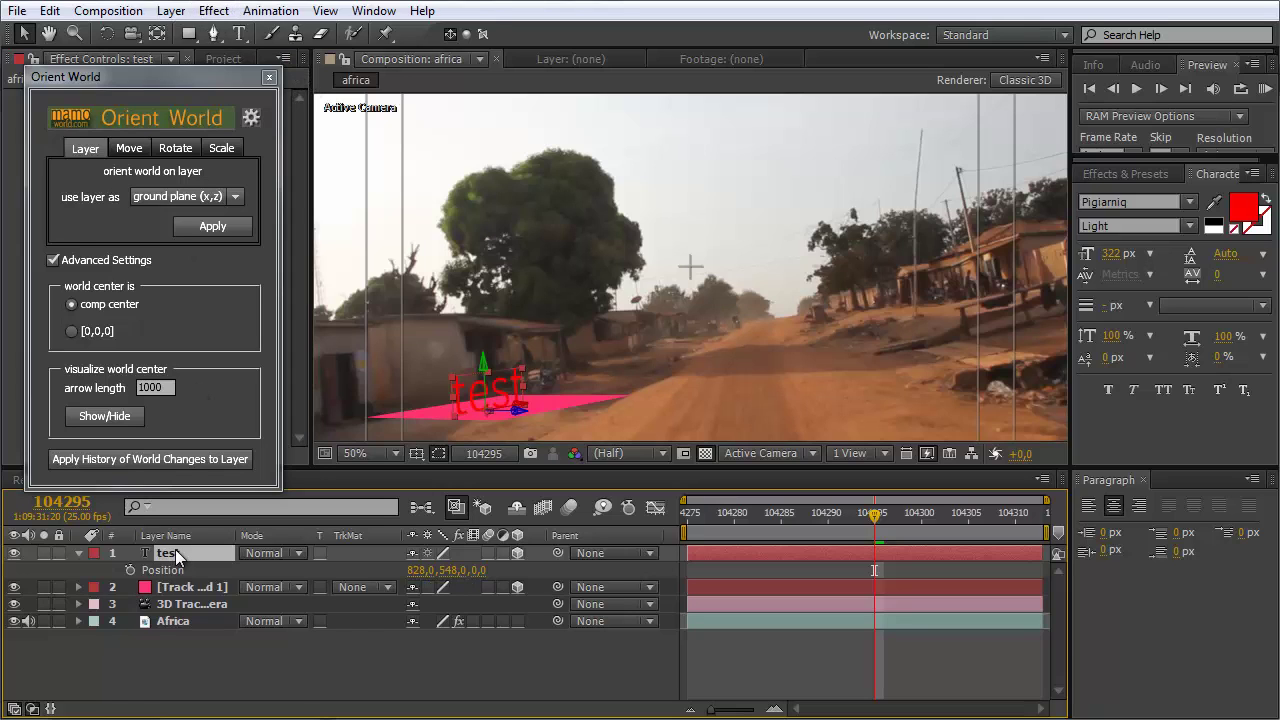
Delete the test text layer and add a 1920 × 1080 solid named ShapeShifter
key(Delete)
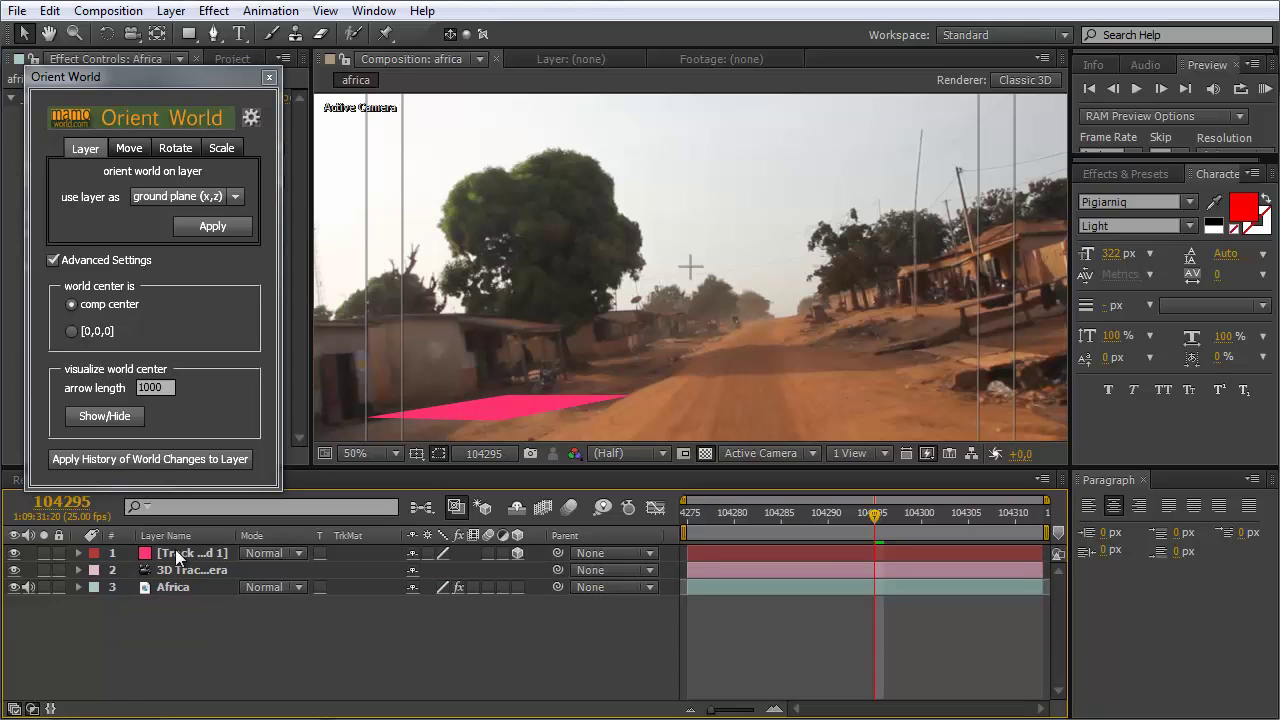
click(171, 11)
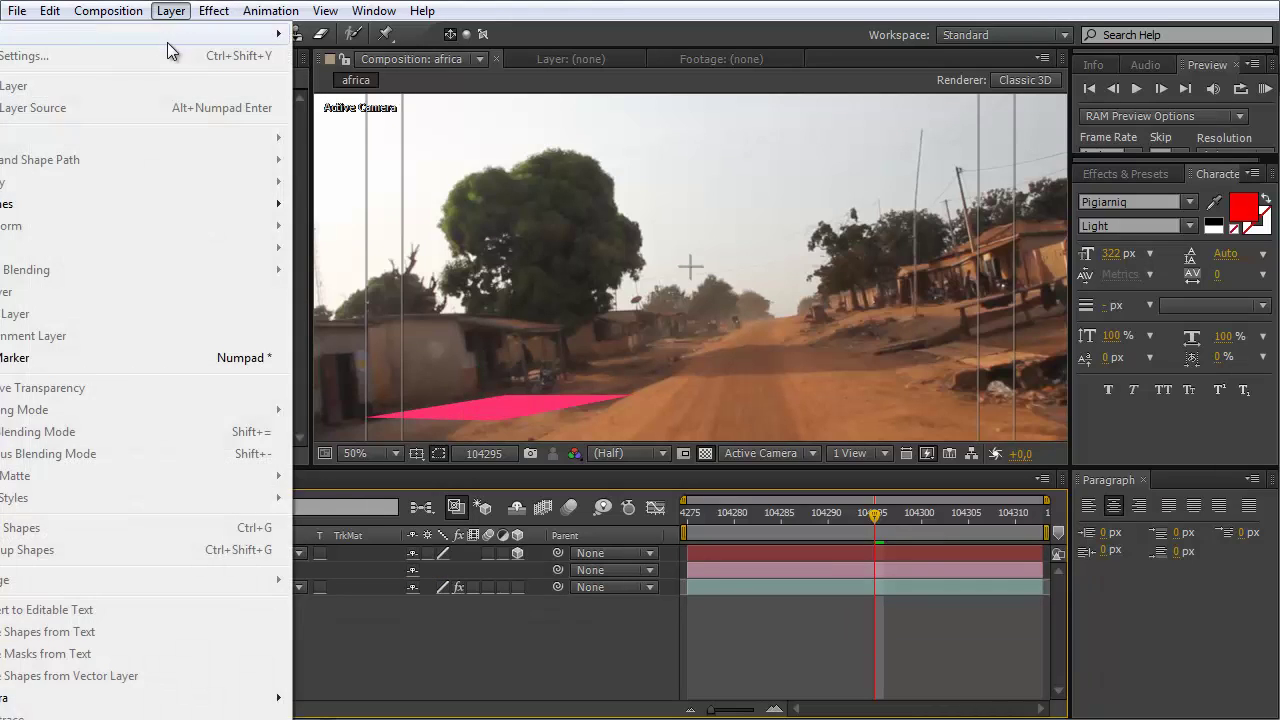
mouse_move(167, 36)
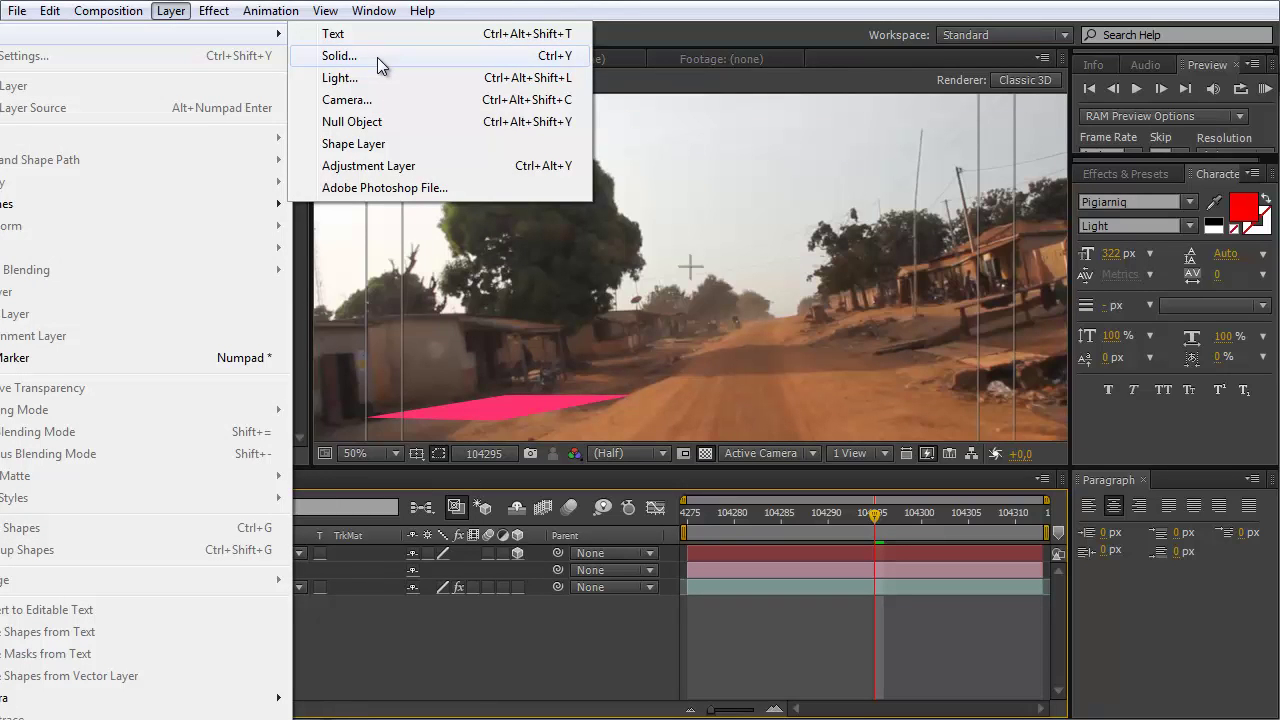
click(377, 57)
text(ShapeShifter)
key(Return)
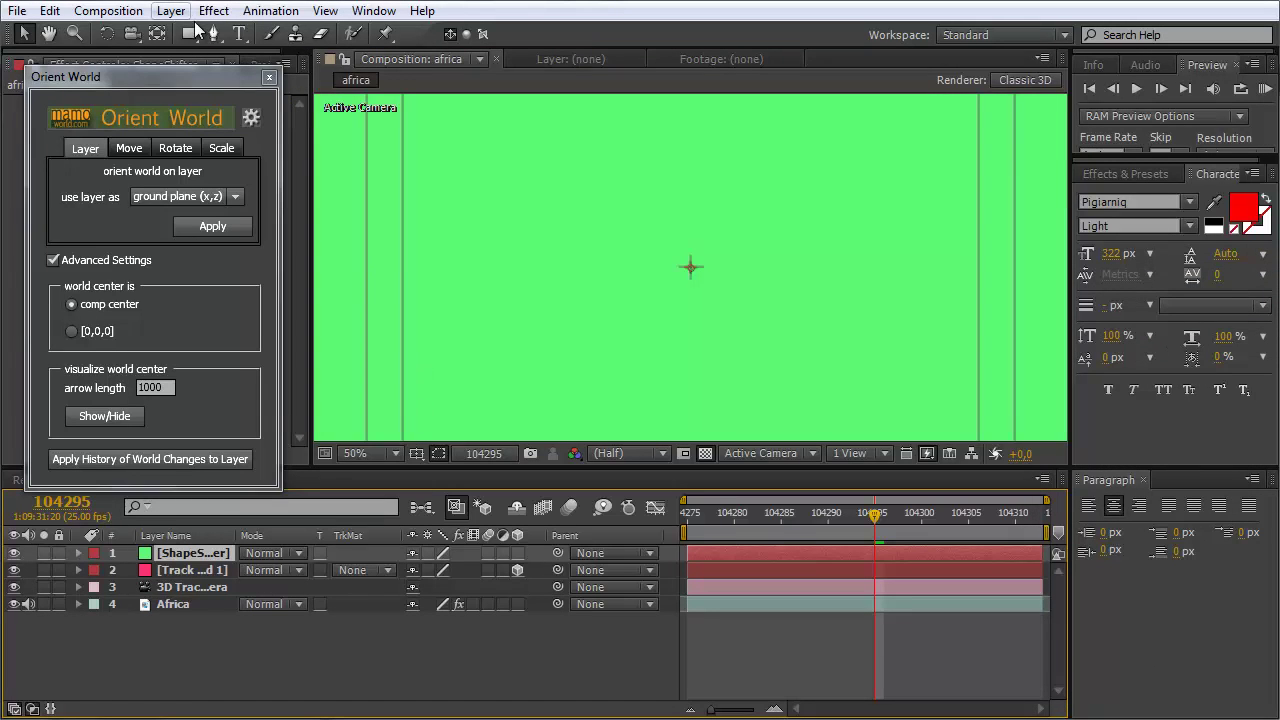
click(240, 33)
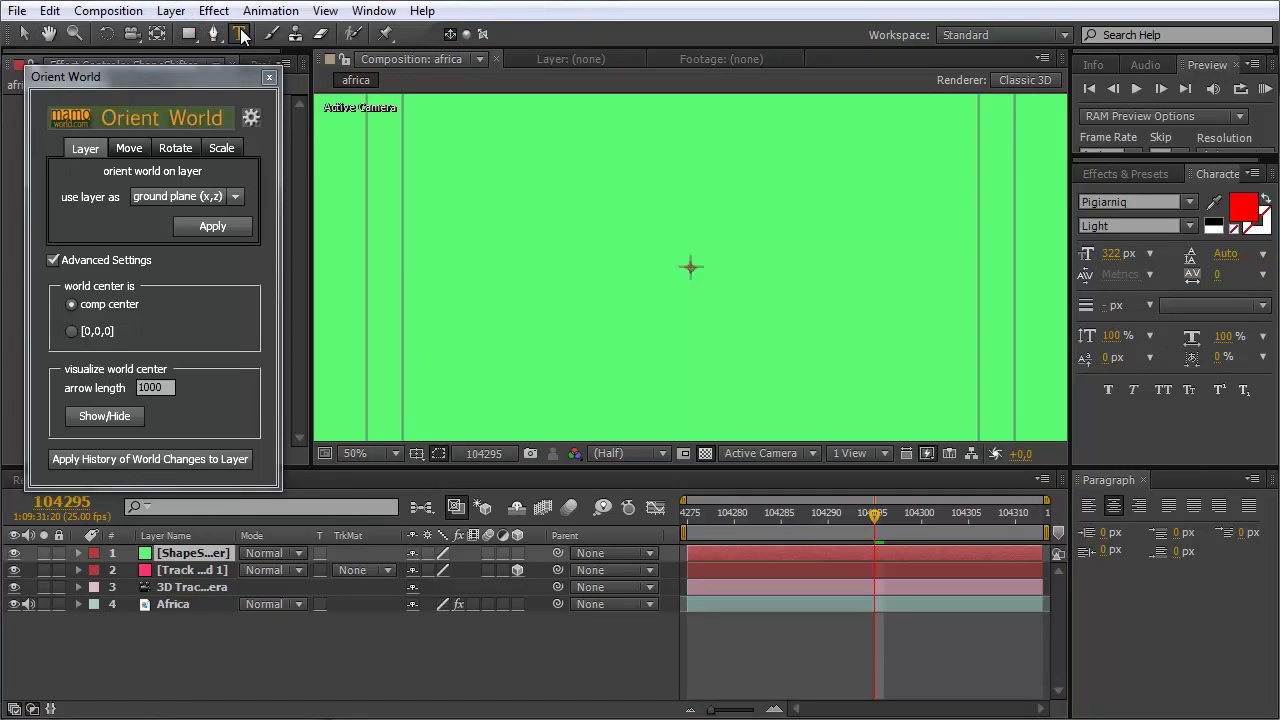
Add a 'Test' text layer and position it near the top centre of the frame
click(604, 228)
text(Test)
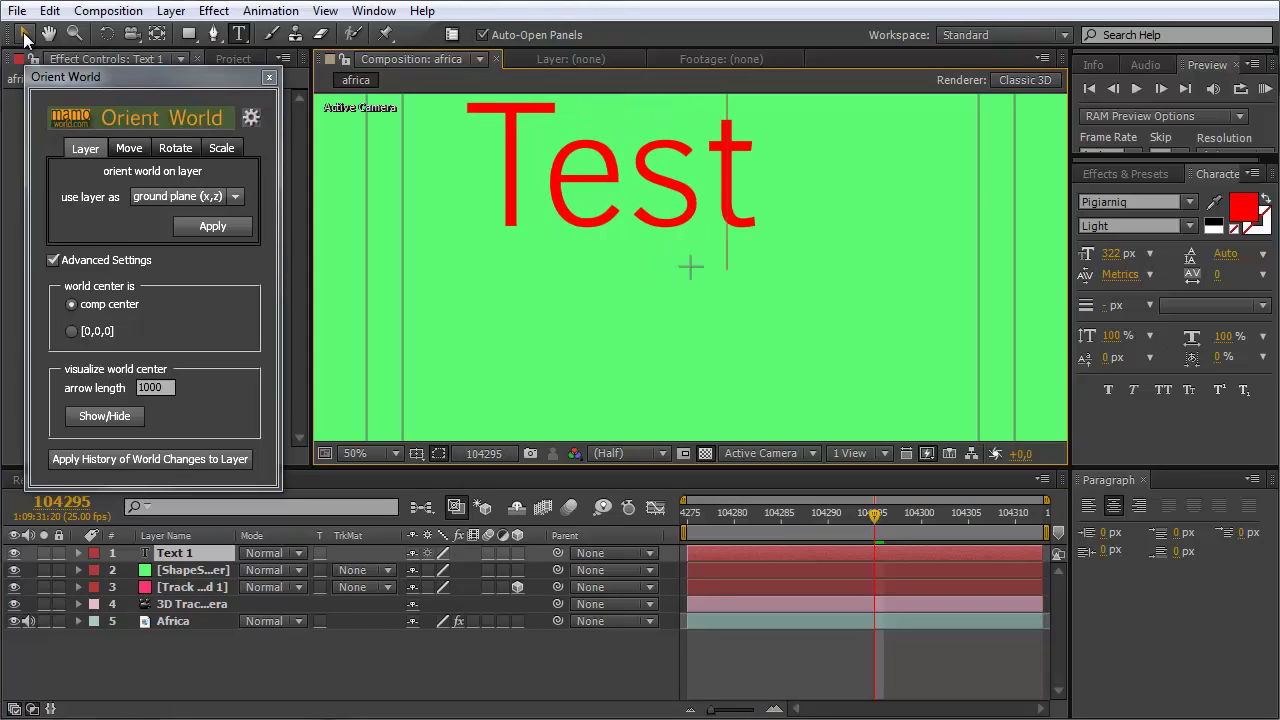
click(24, 33)
drag(634, 161, 710, 201)
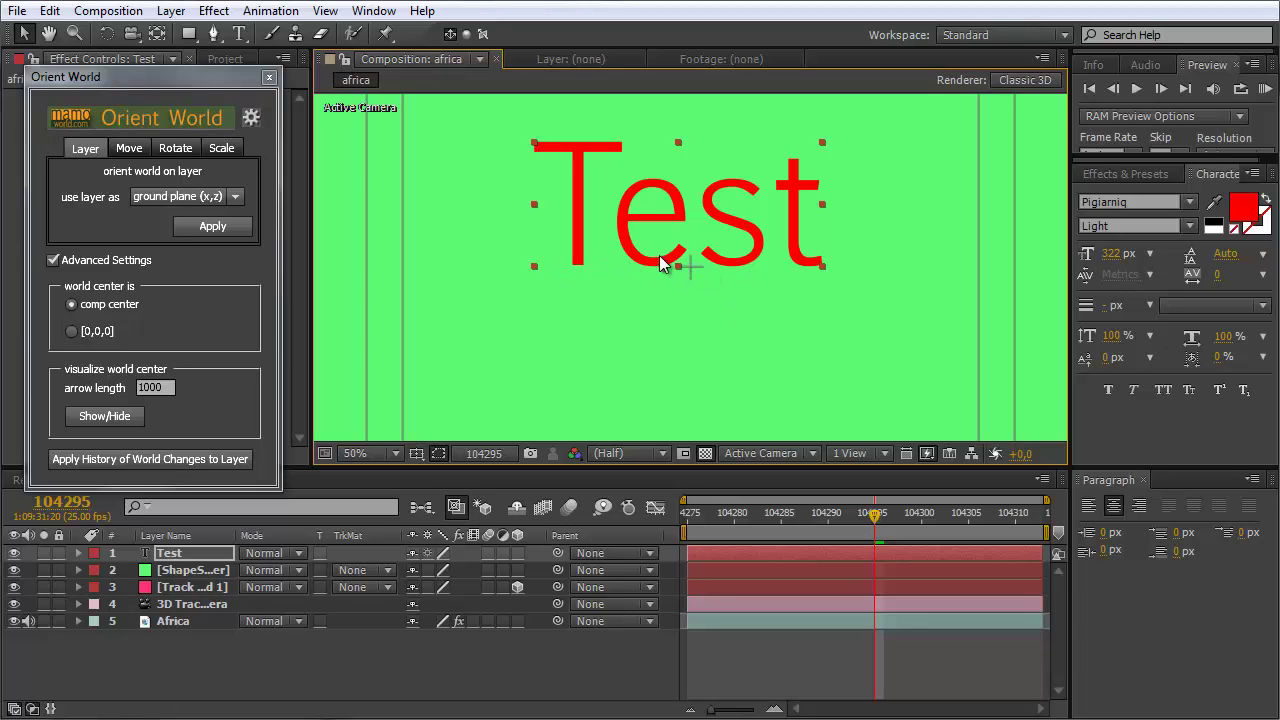
drag(652, 265, 651, 265)
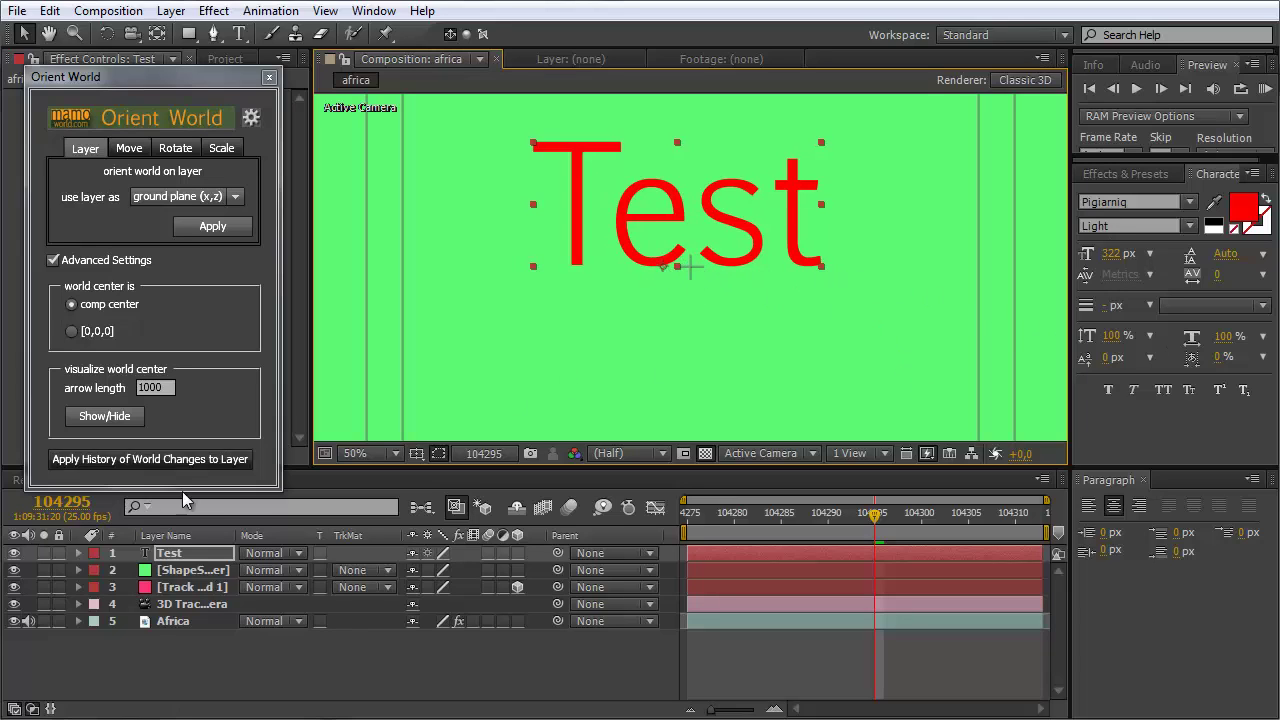
Pre-compose the Test layer, moving all attributes, into a comp named 'shapeshifter depth'
click(170, 11)
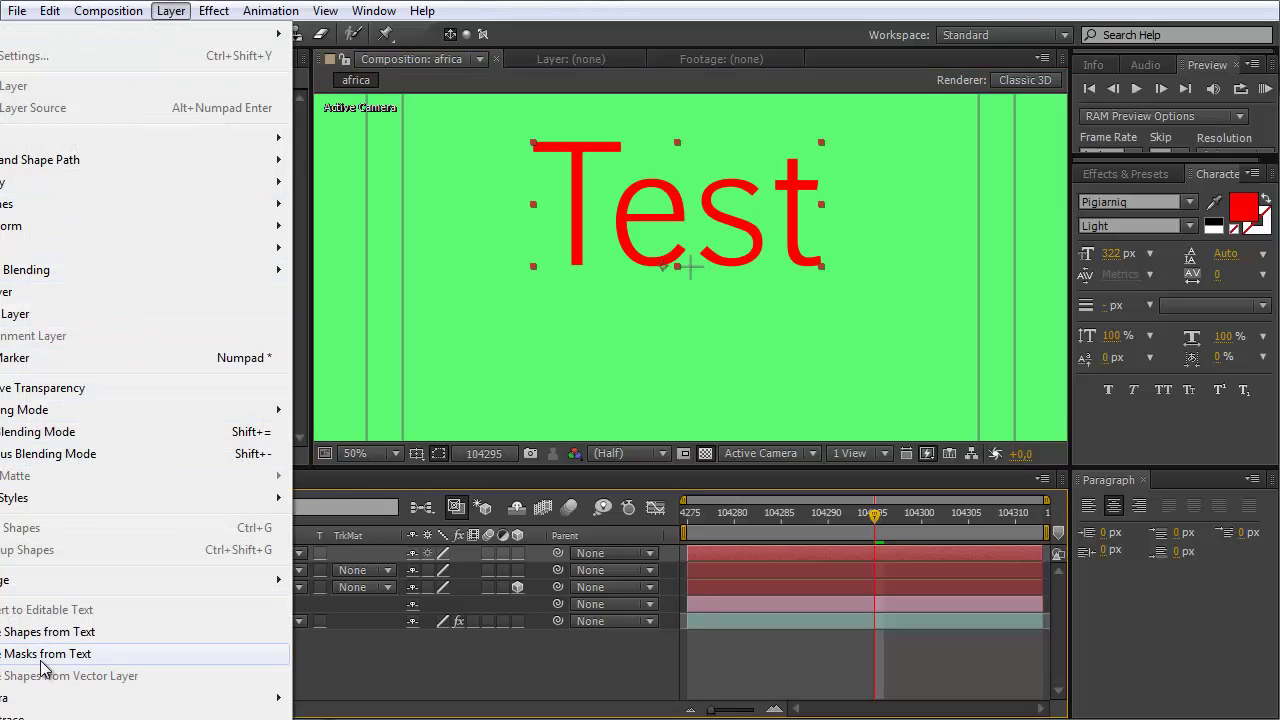
click(45, 717)
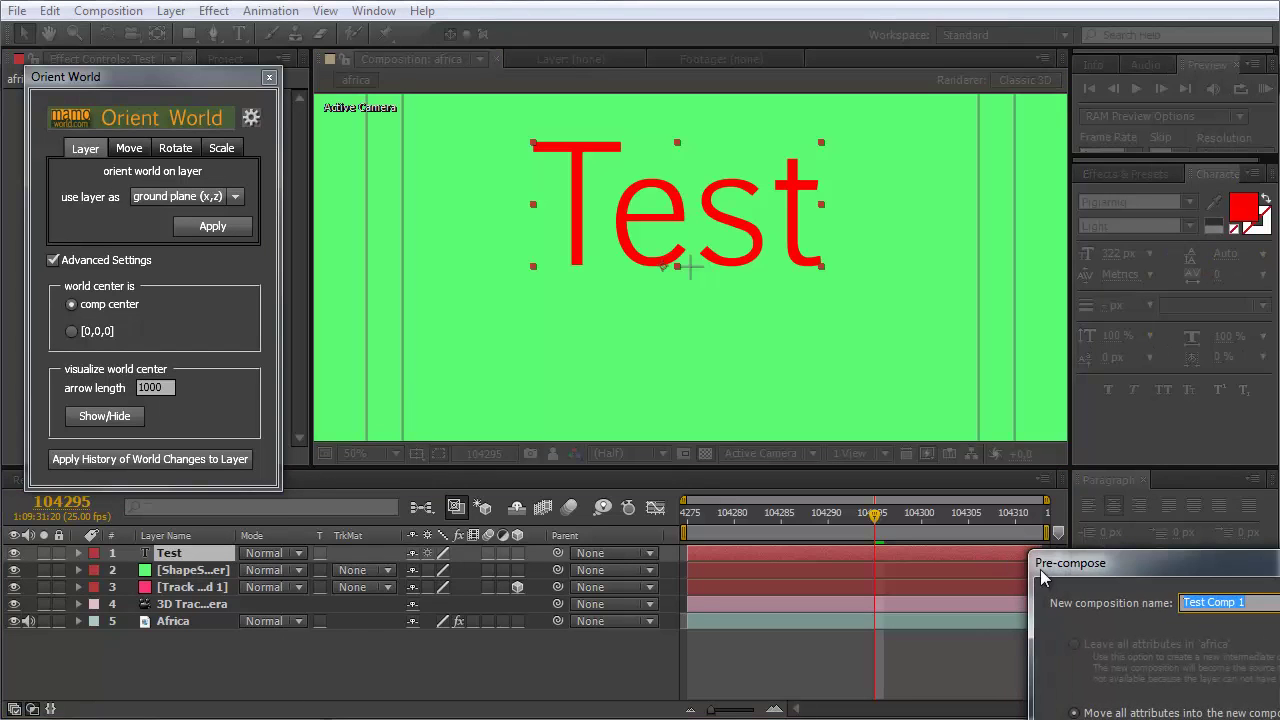
drag(1173, 570, 747, 304)
text(shapeshifter de)
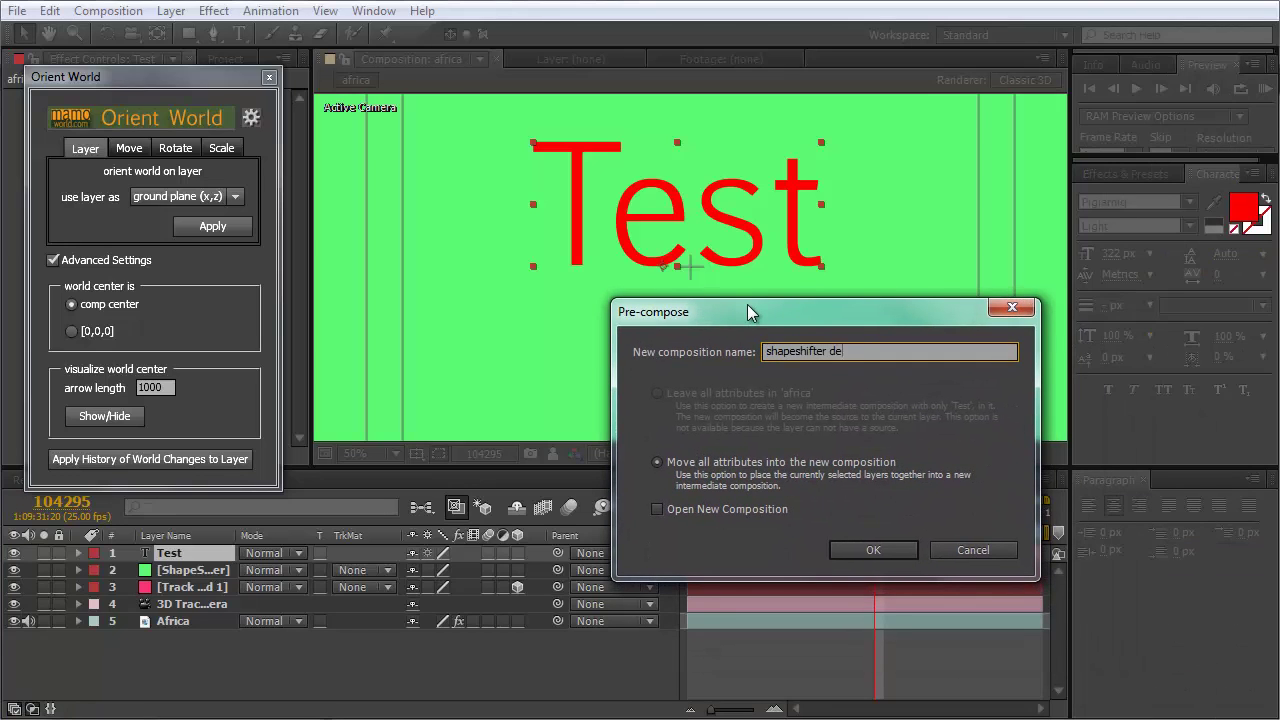
text(pth)
click(867, 548)
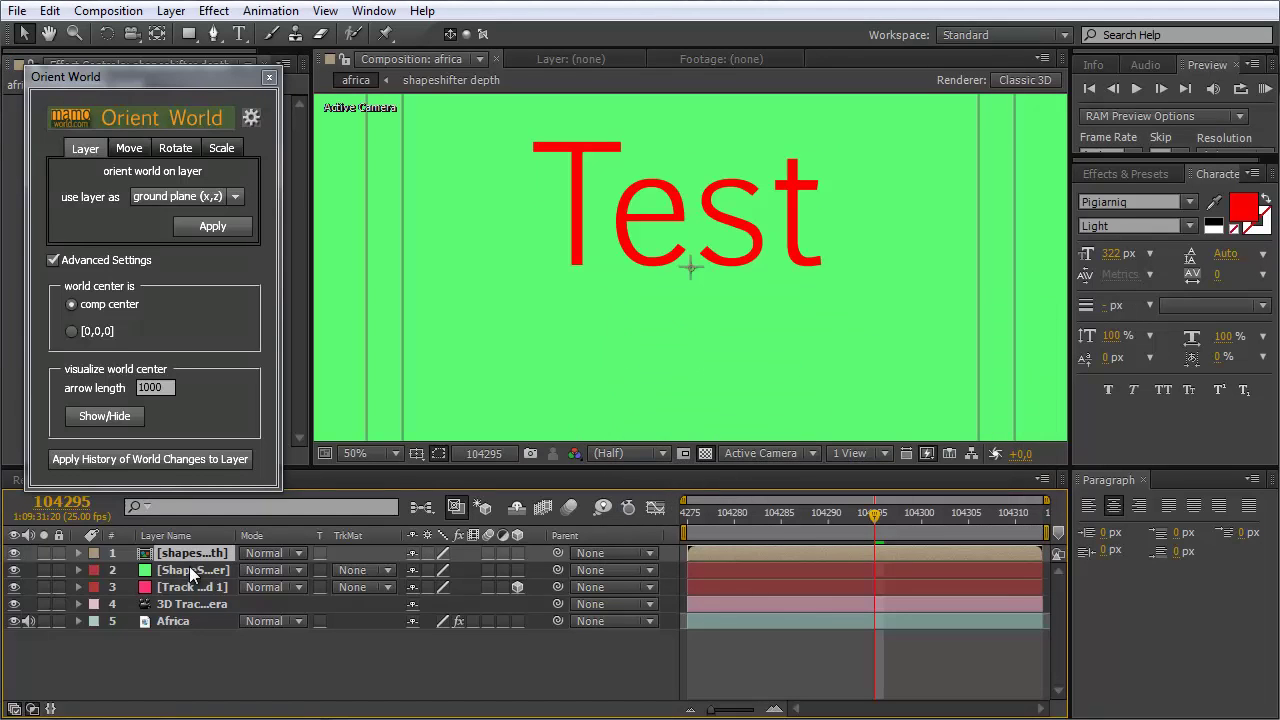
Hide shapeshifter depth, move it under the ShapeShifter solid, and apply Mettle ShapeShifter to that solid
click(14, 553)
mouse_move(208, 560)
mouse_down()
mouse_move(200, 585)
mouse_move(190, 575)
mouse_up()
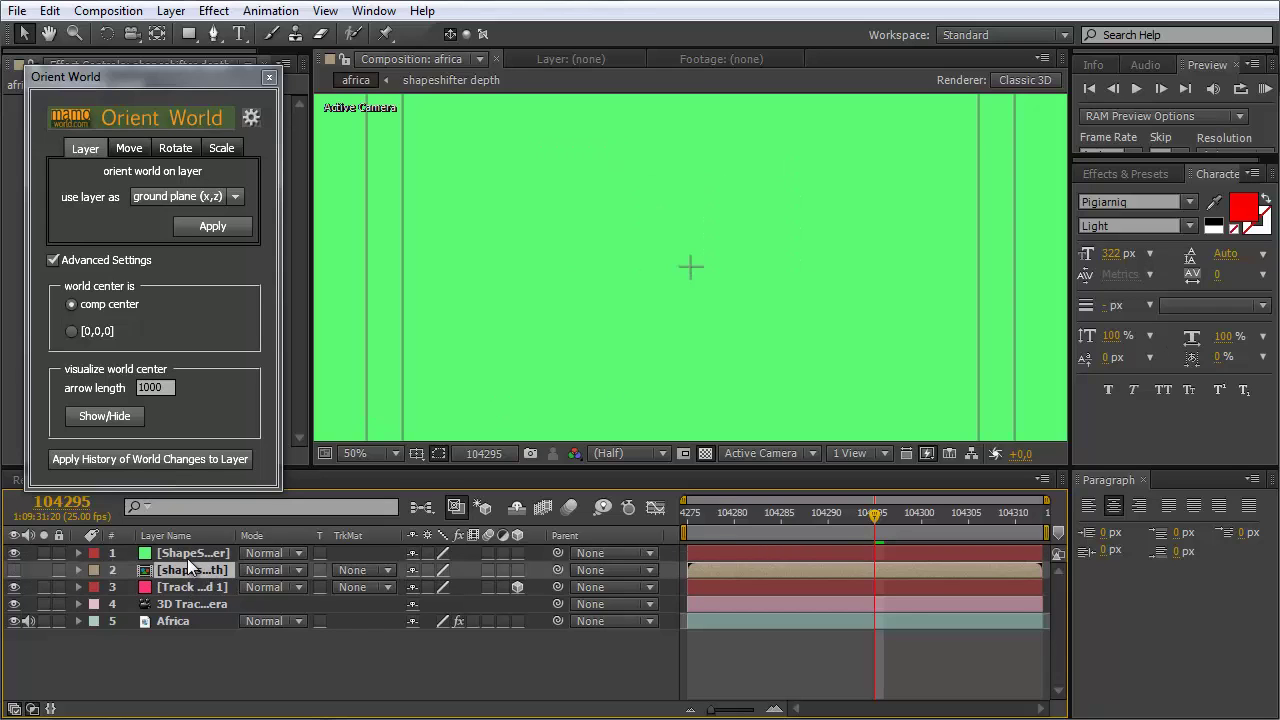
click(1142, 179)
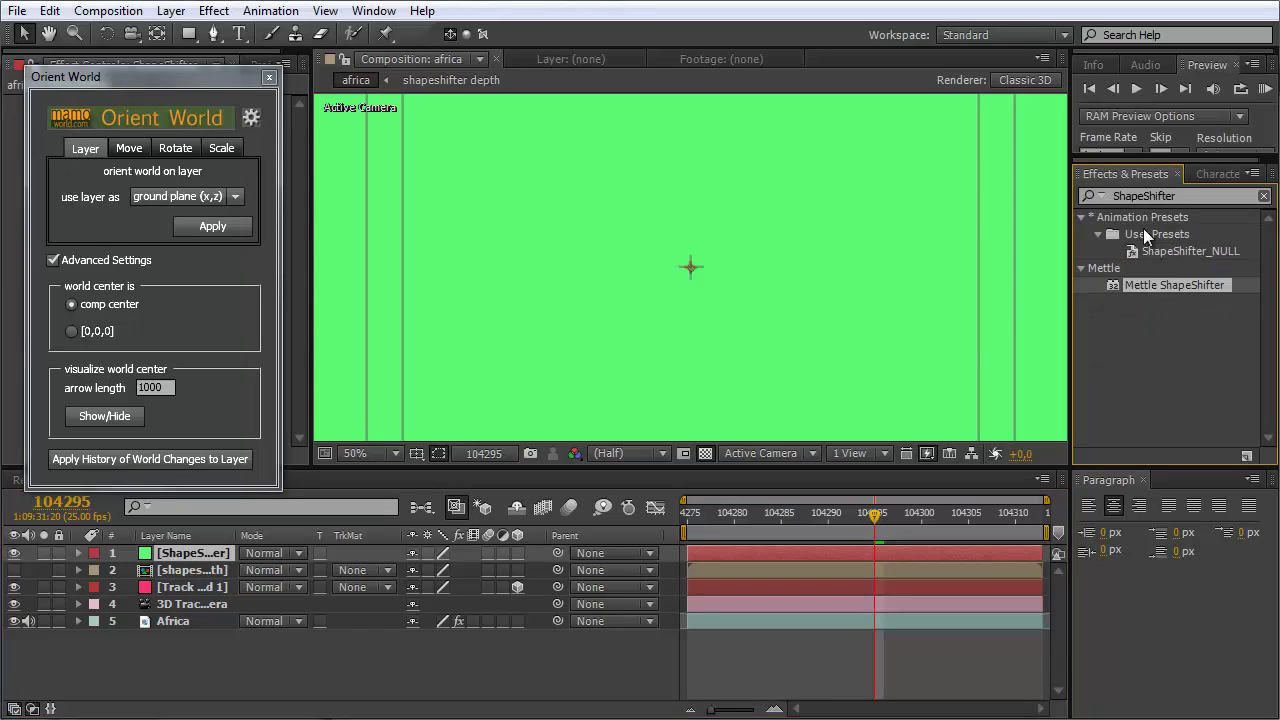
drag(1141, 284, 190, 550)
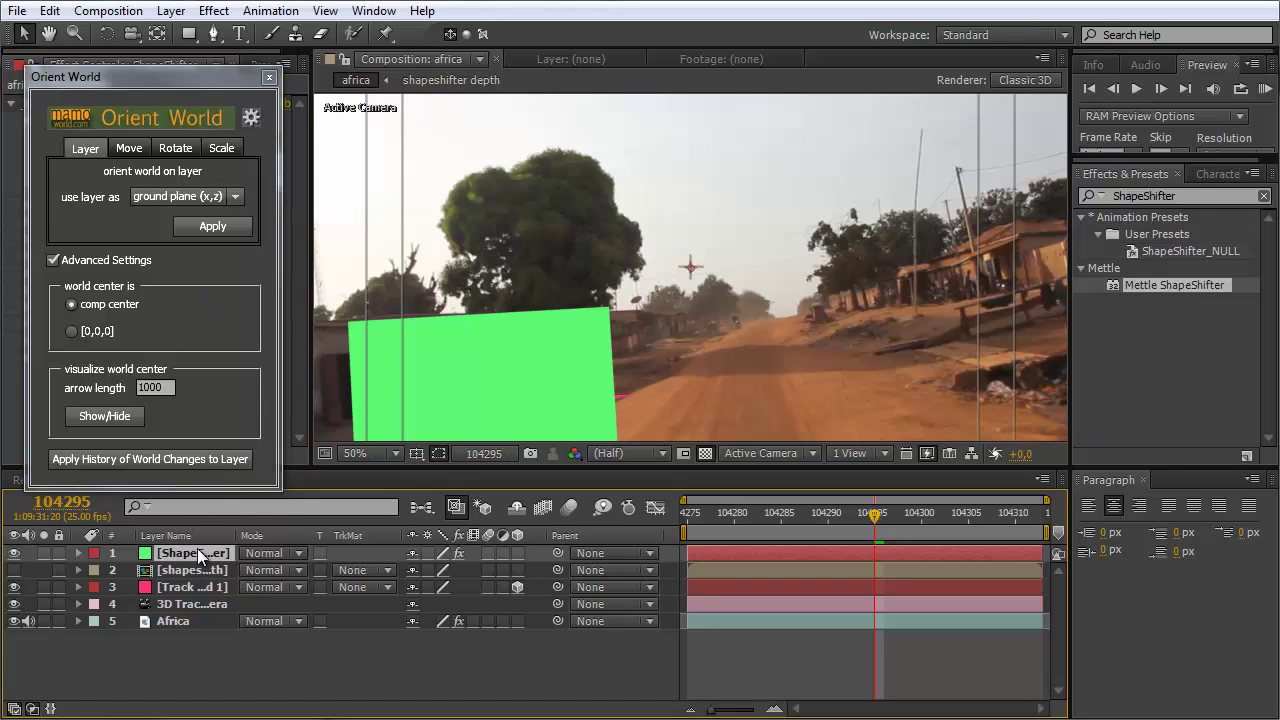
drag(209, 73, 848, 247)
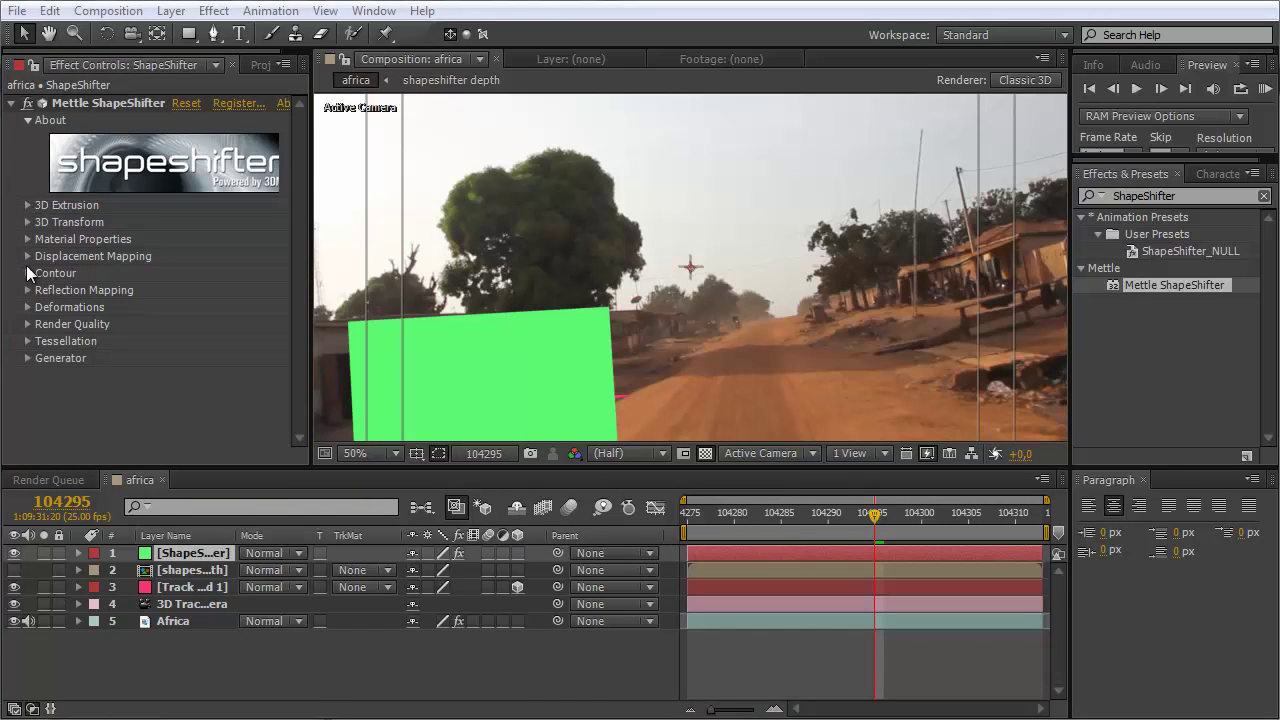
Set ShapeShifter's Displacement Mapping Displace Layer to the shapeshifter depth layer
click(28, 256)
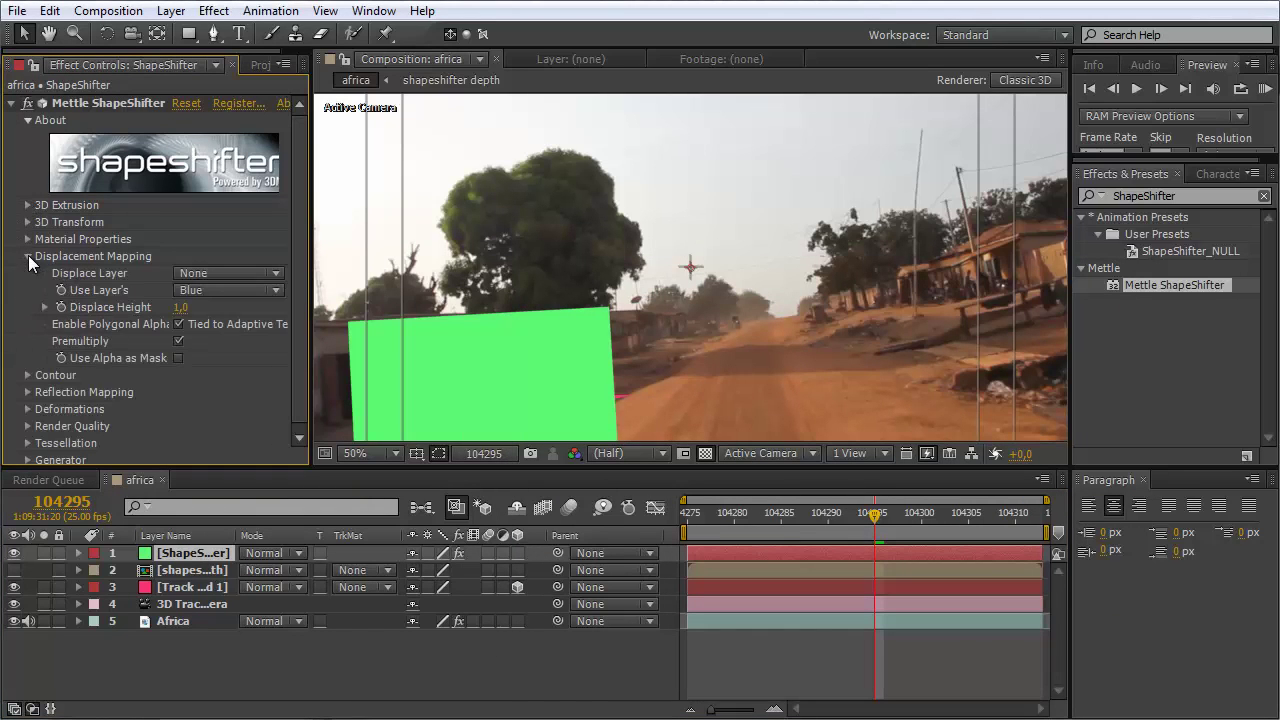
click(274, 273)
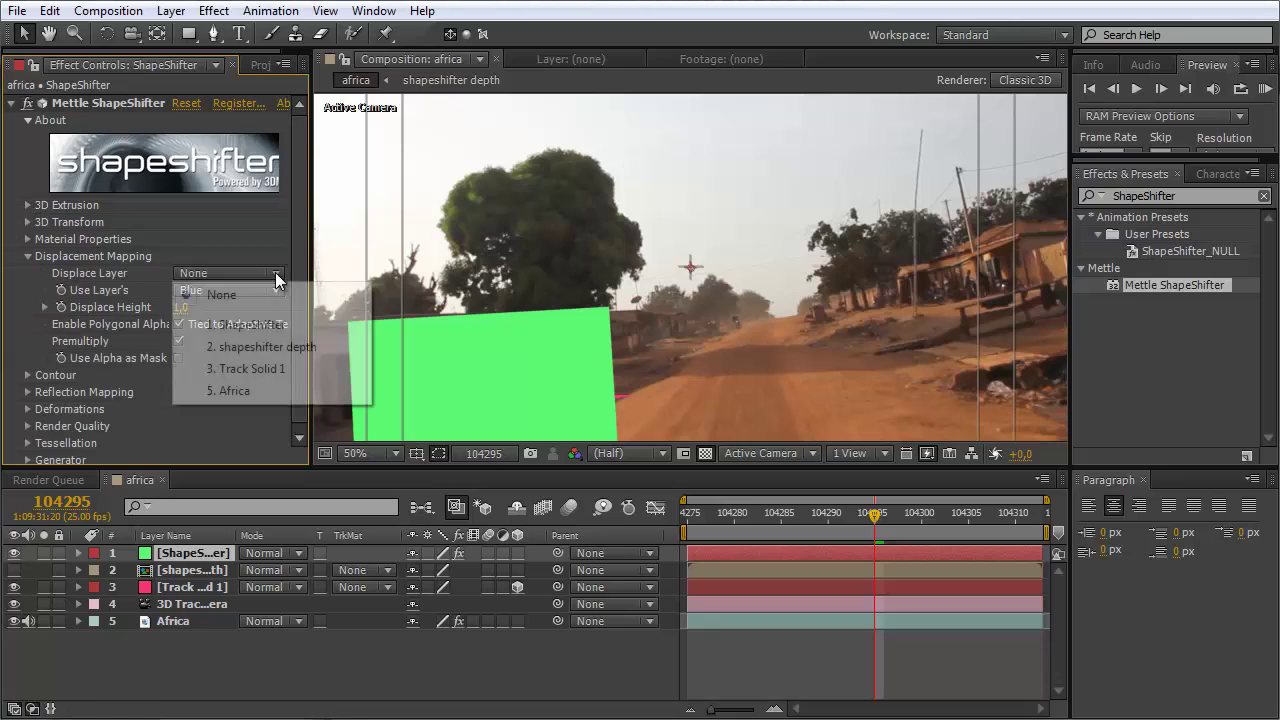
click(285, 347)
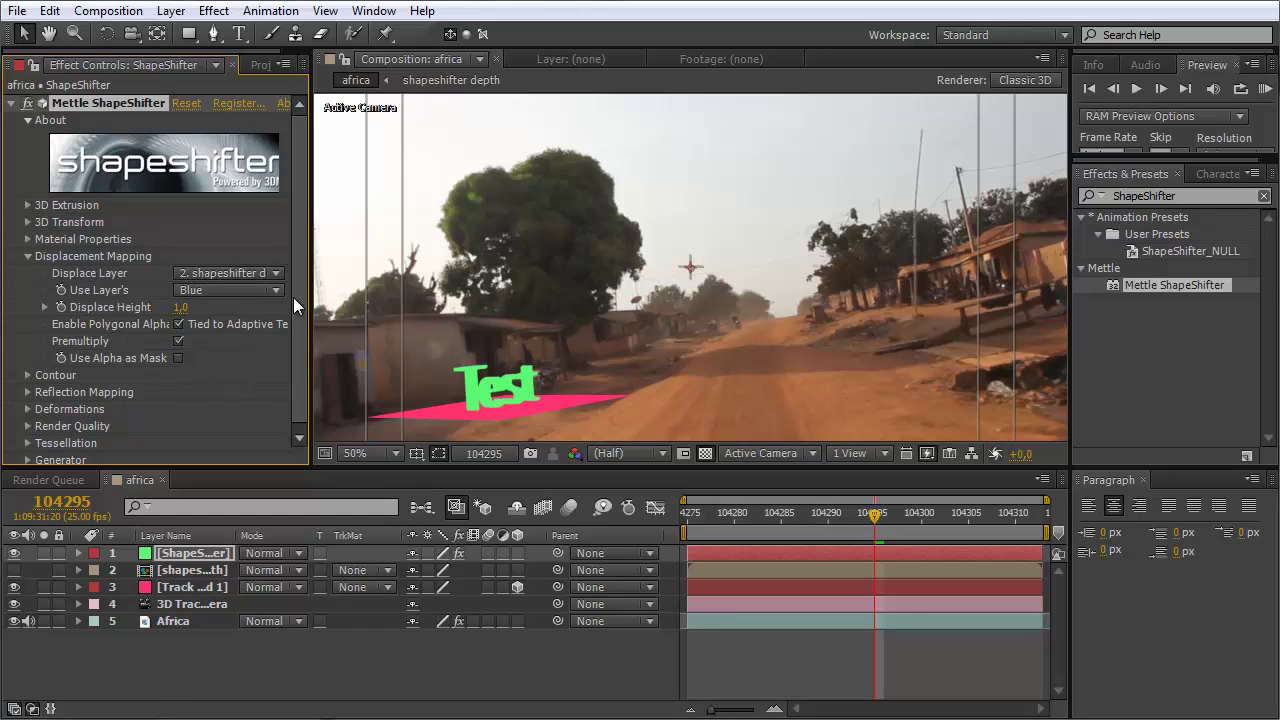
Set ShapeShifter's Reflection Layer to the Africa footage with Cubic reflection mapping
scroll(296, 302, down, 1)
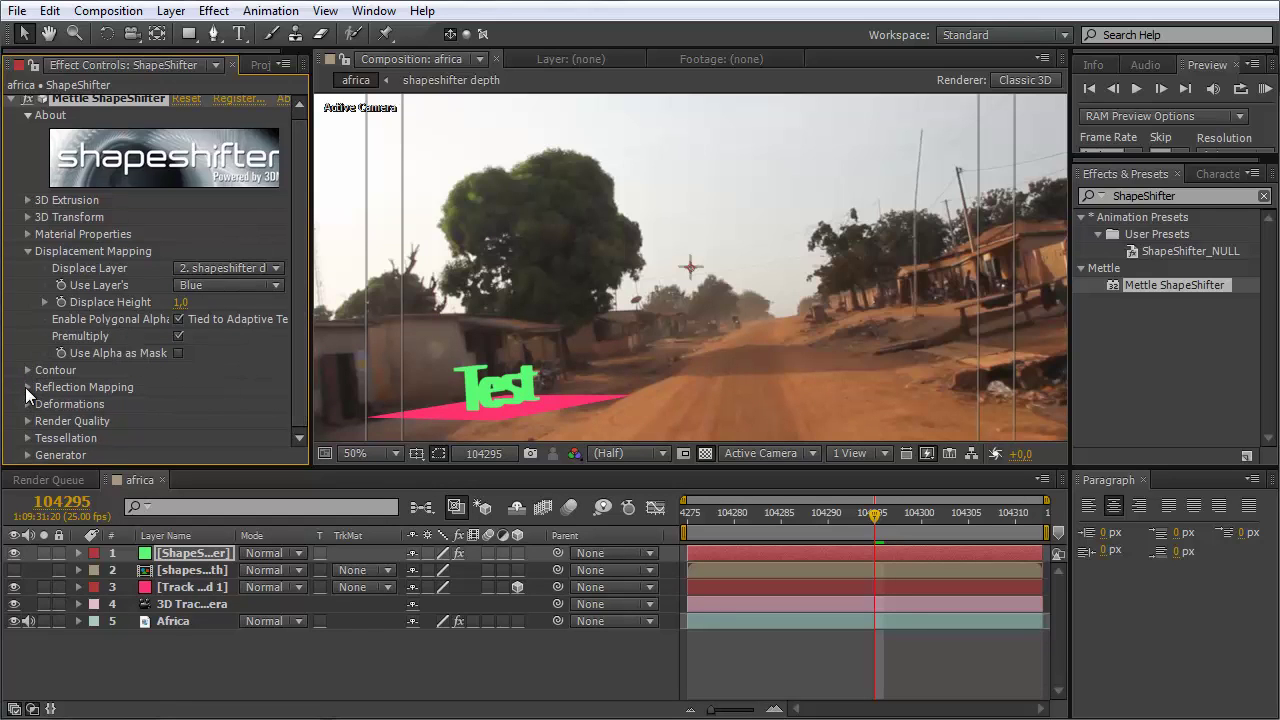
click(27, 387)
click(274, 402)
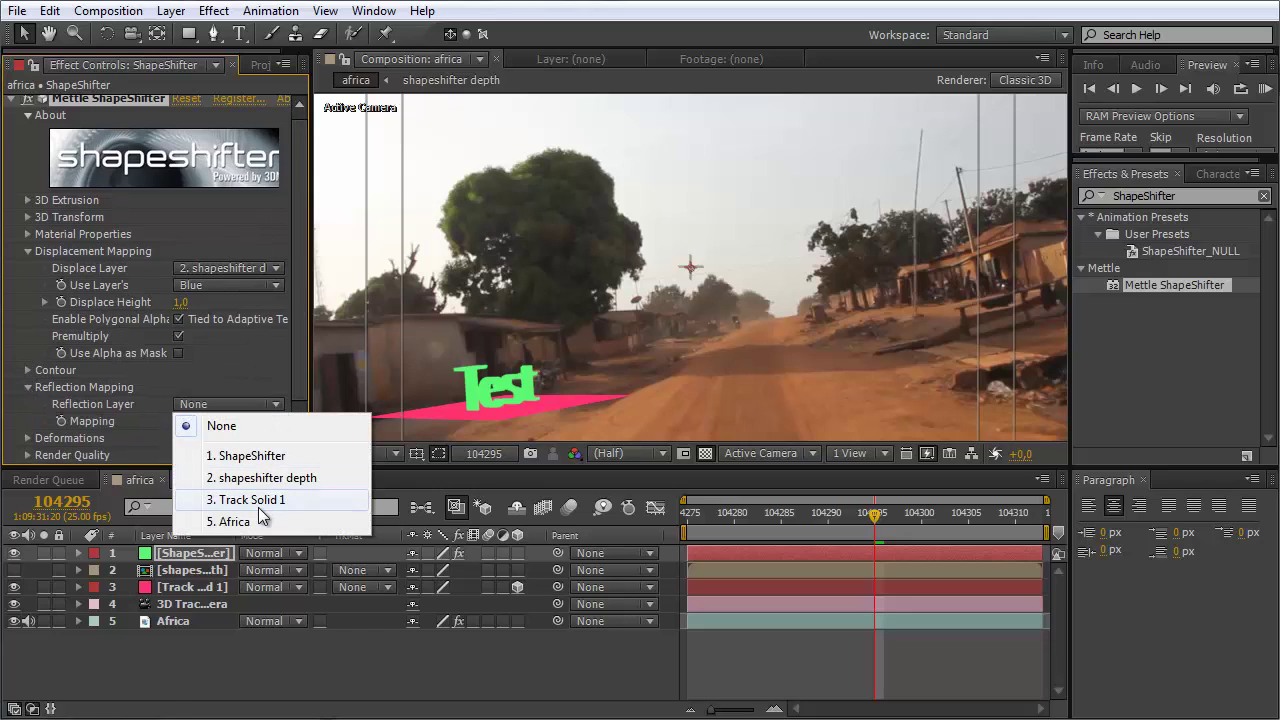
click(241, 526)
click(273, 419)
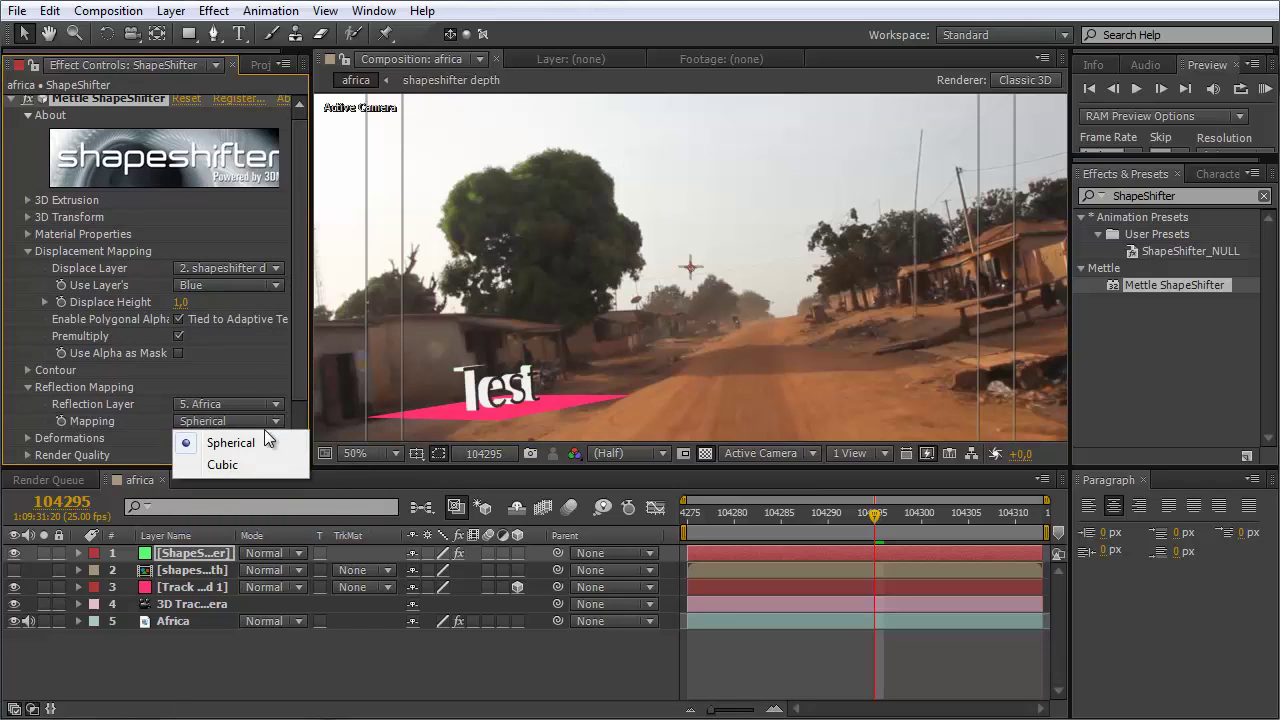
click(246, 462)
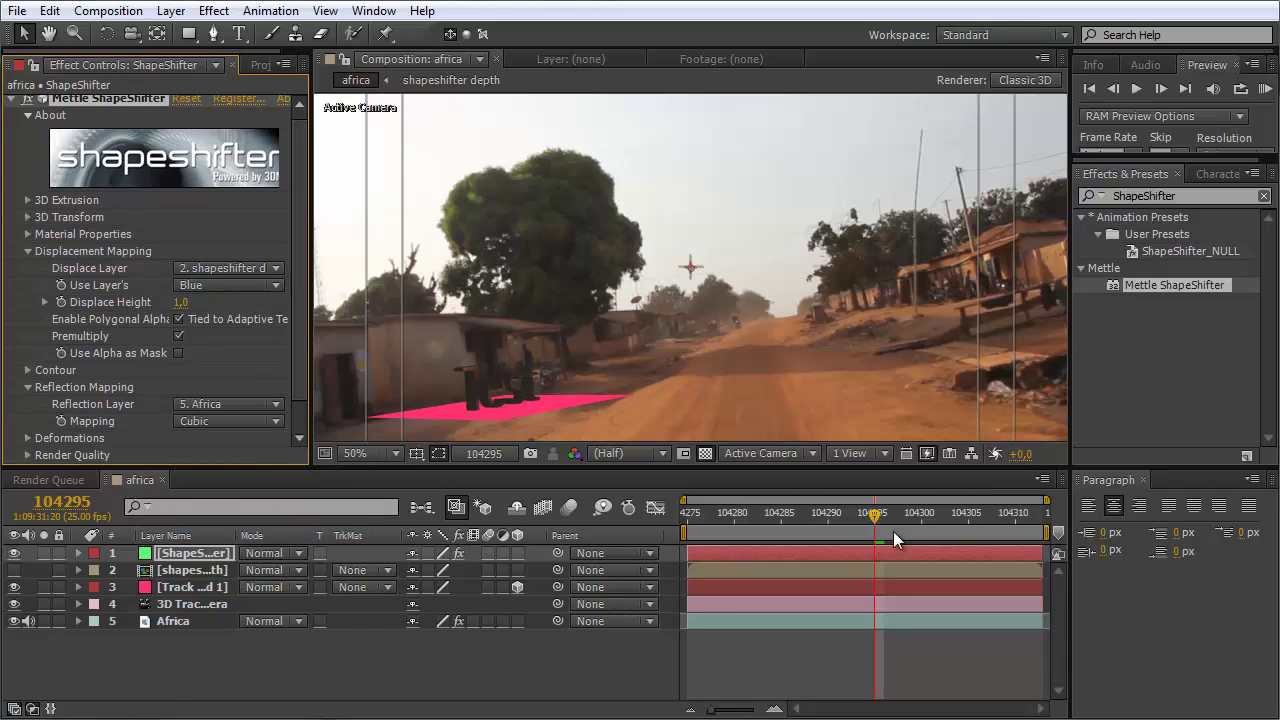
Set ShapeShifter's Displace Height to 10 after trying a higher value
drag(875, 513, 931, 513)
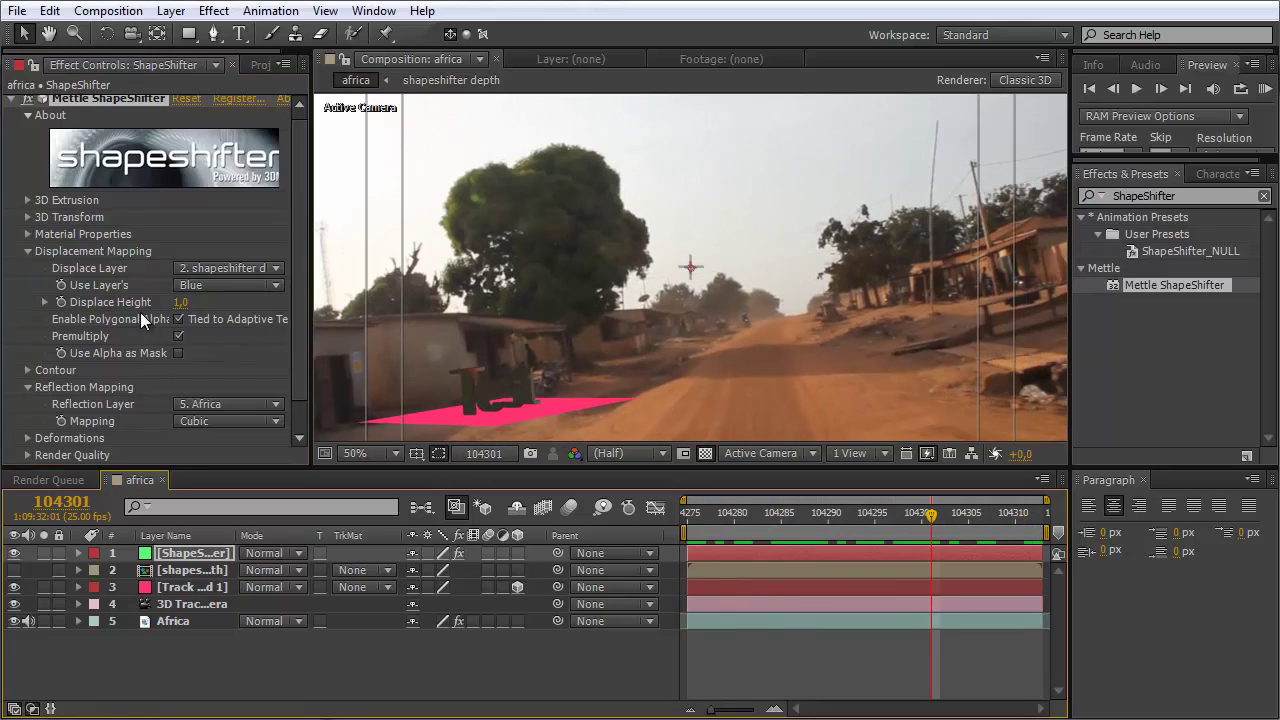
drag(180, 302, 219, 302)
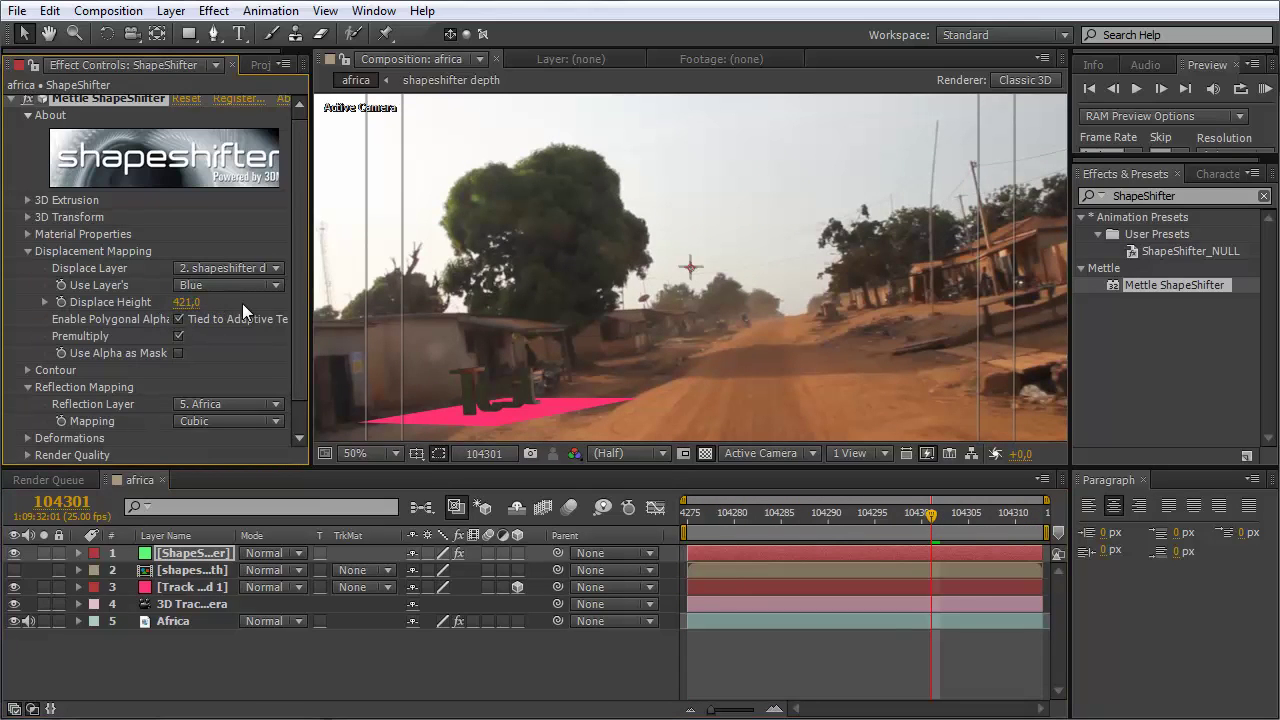
key(ctrl+z)
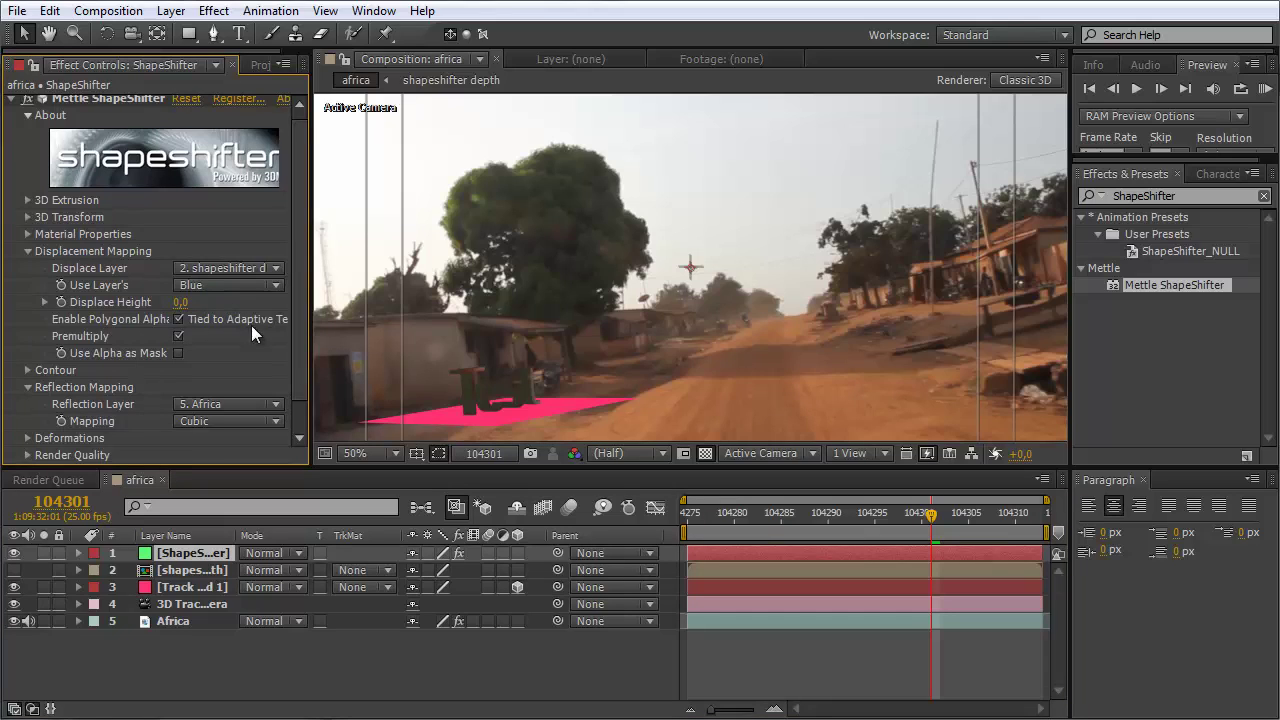
key(ctrl+z)
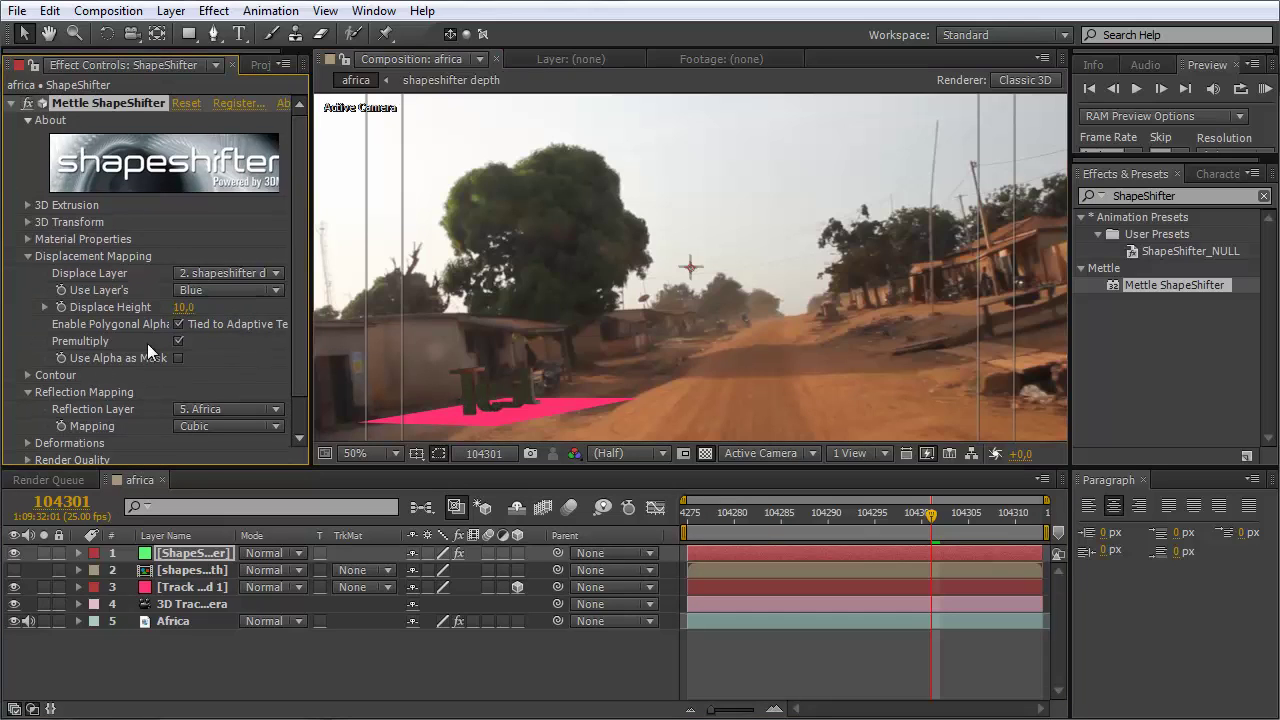
Reduce the 3D Extrusion Thickness from 210 to about 180, then select Track Solid 1
click(28, 205)
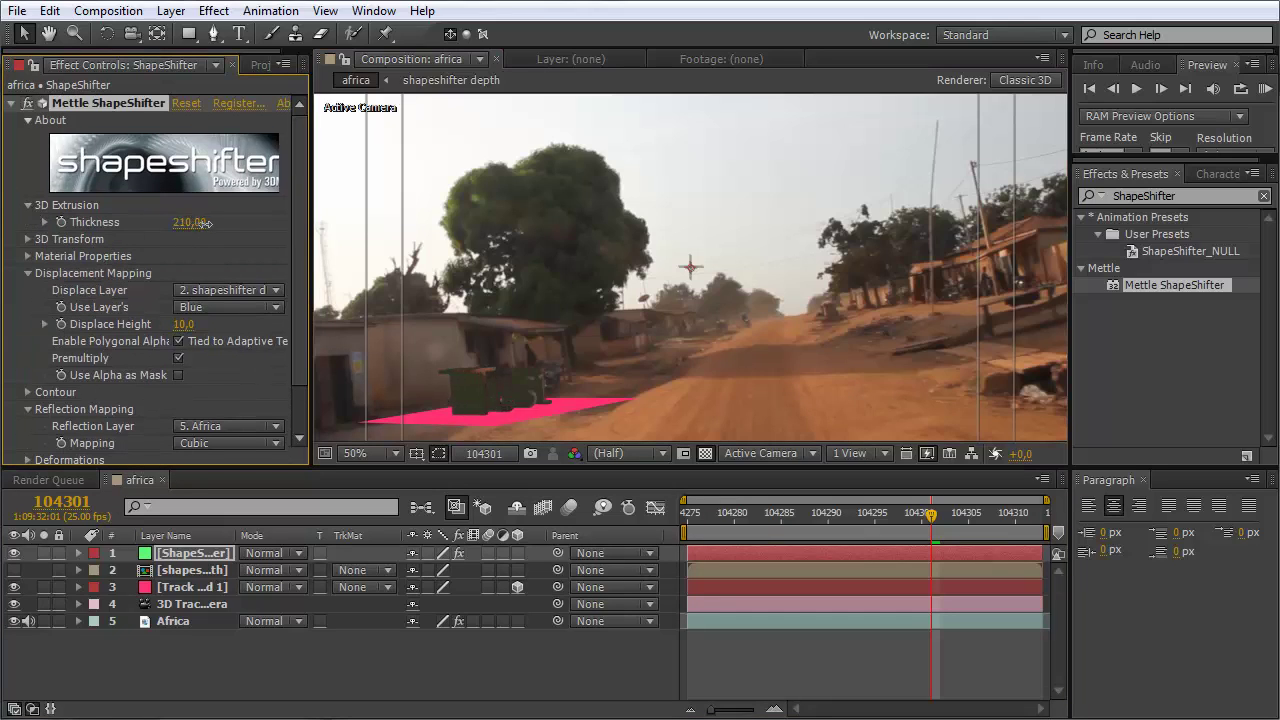
drag(204, 223, 190, 220)
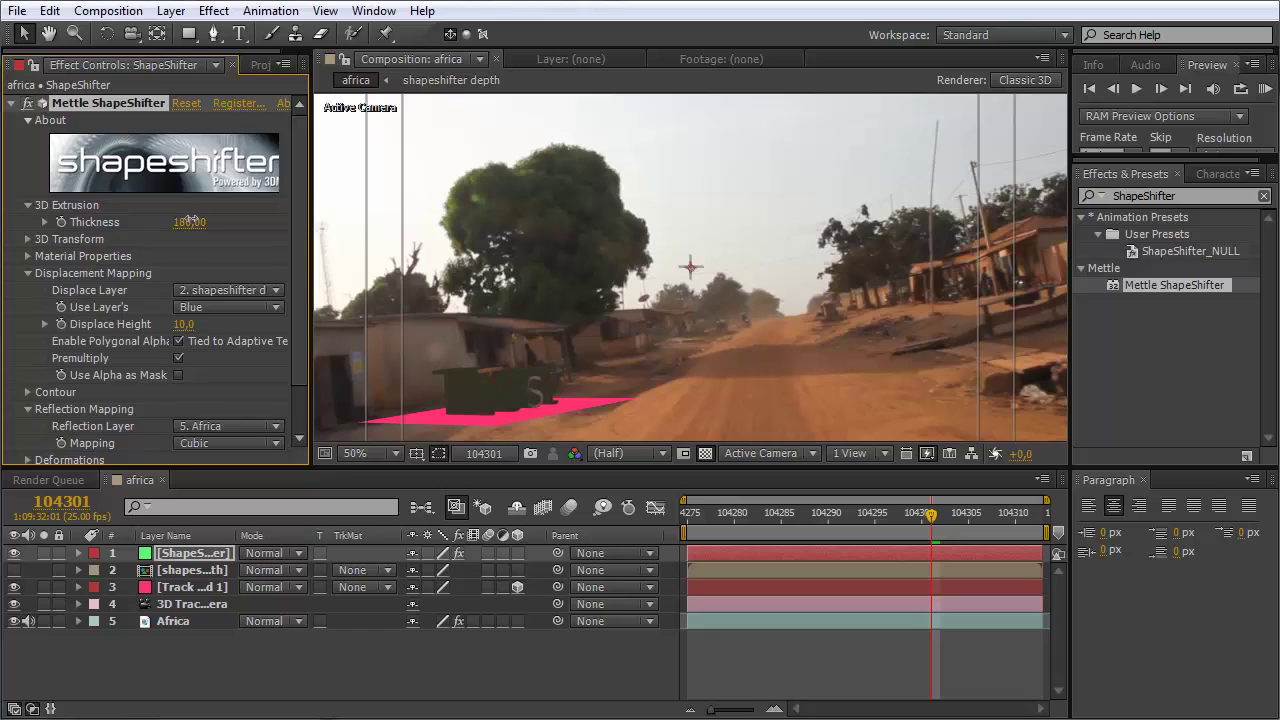
click(184, 582)
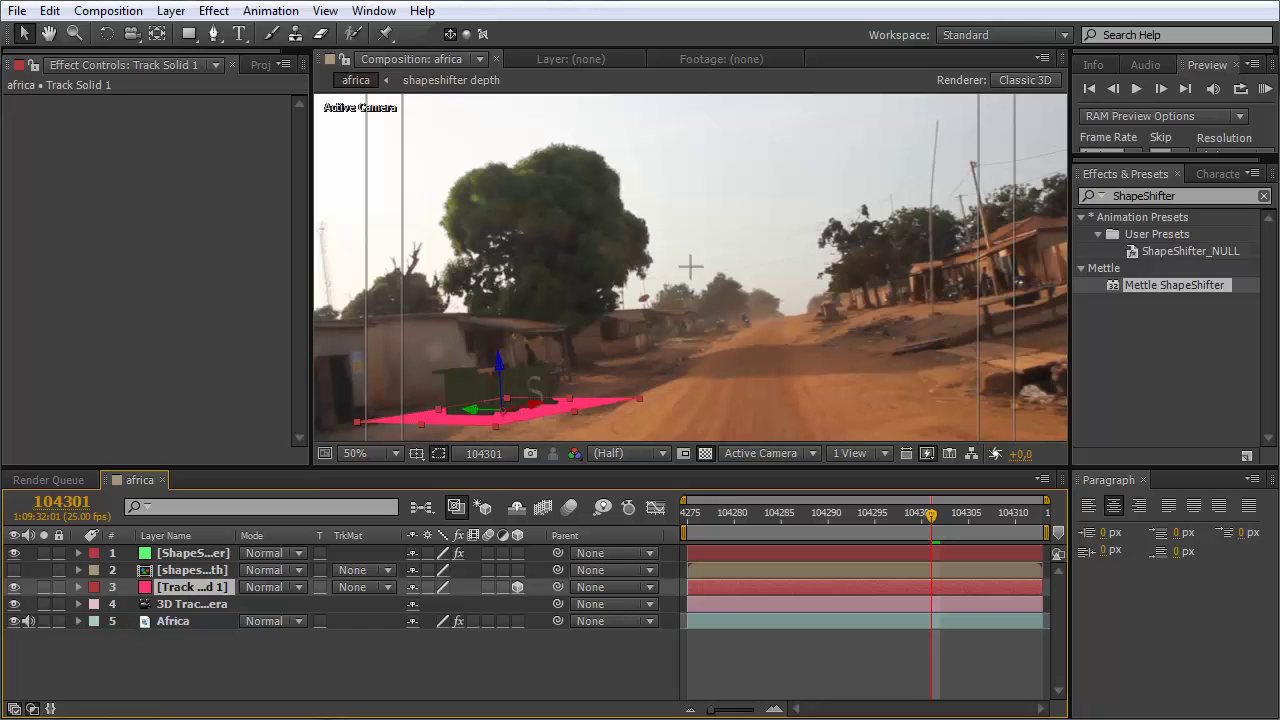
Rotate the tracked world 90° around Y repeatedly until 'Test' stands upright and reads correctly
drag(760, 192, 135, 120)
click(175, 181)
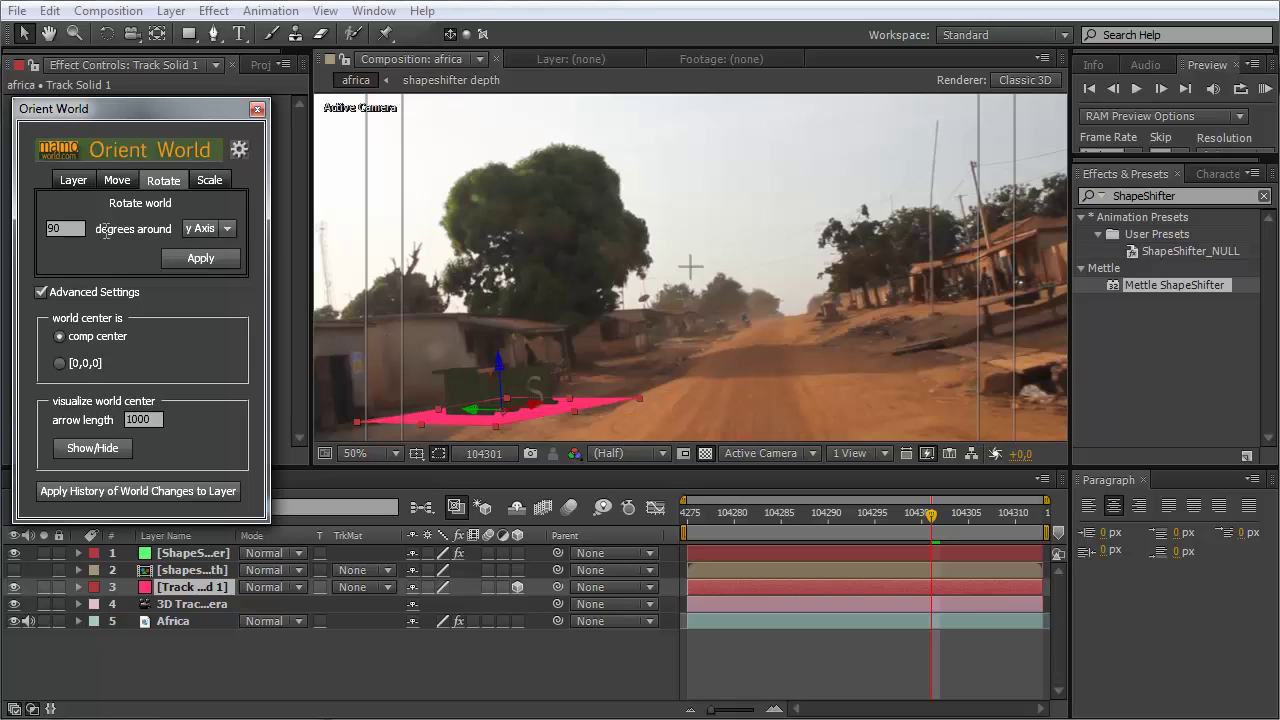
click(201, 259)
click(201, 259)
click(205, 260)
click(205, 260)
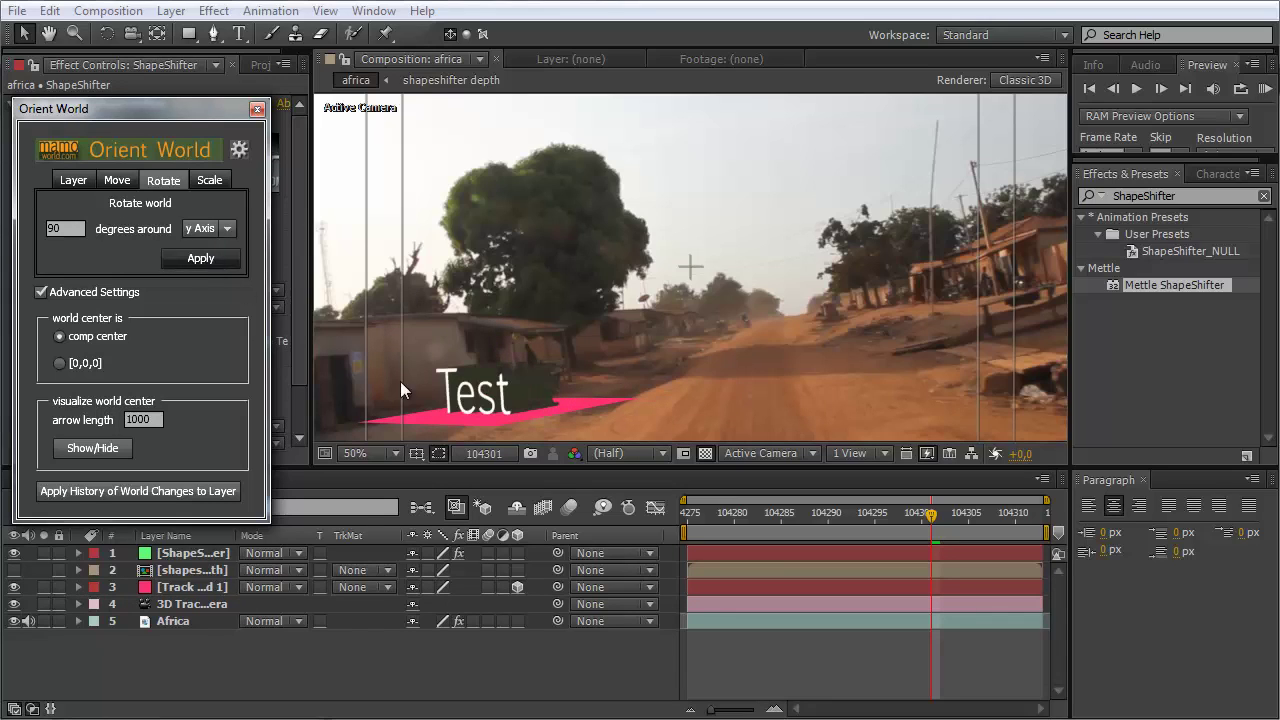
drag(939, 513, 847, 514)
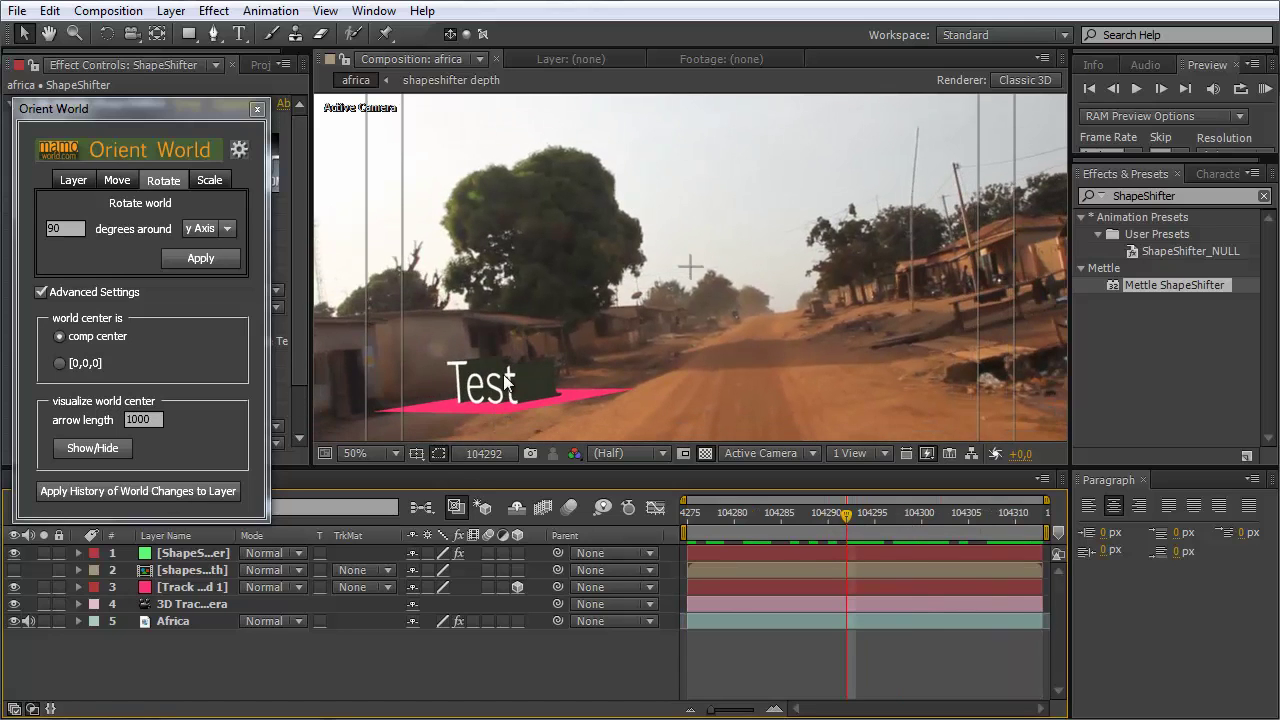